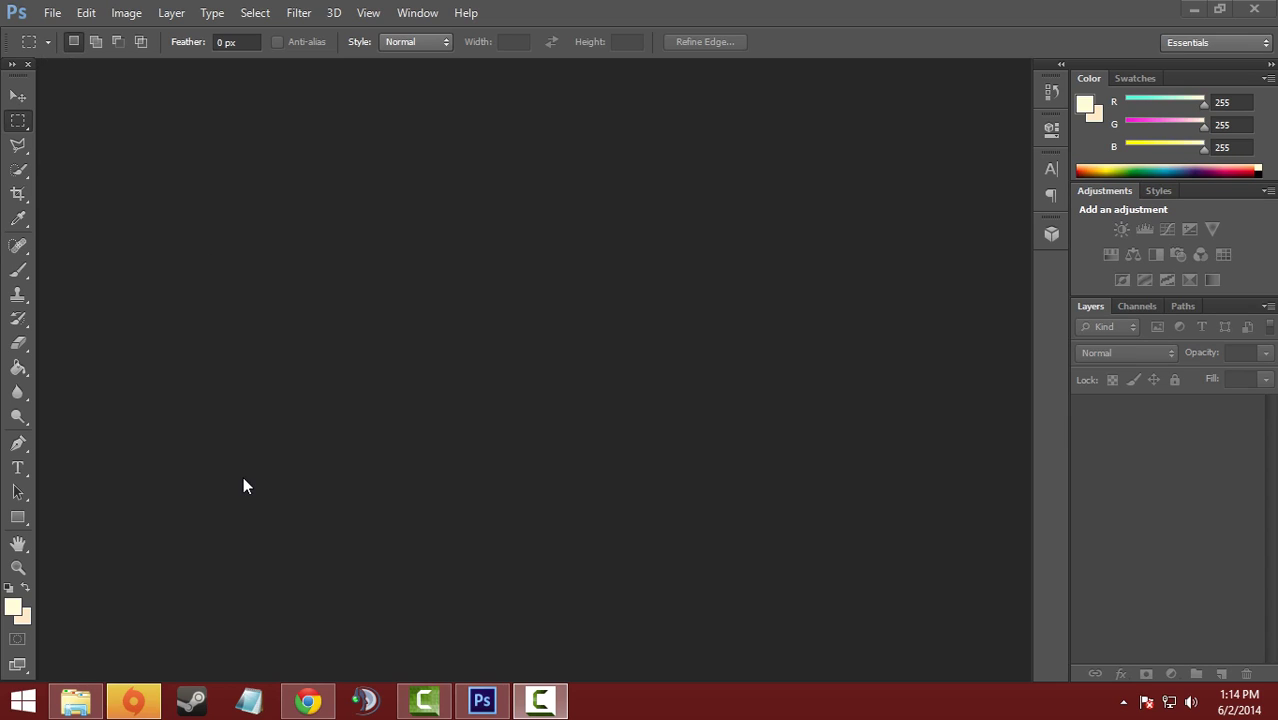
Open batman_arkham_origins_video_game-wide.jpg from the Desktop.
click(50, 13)
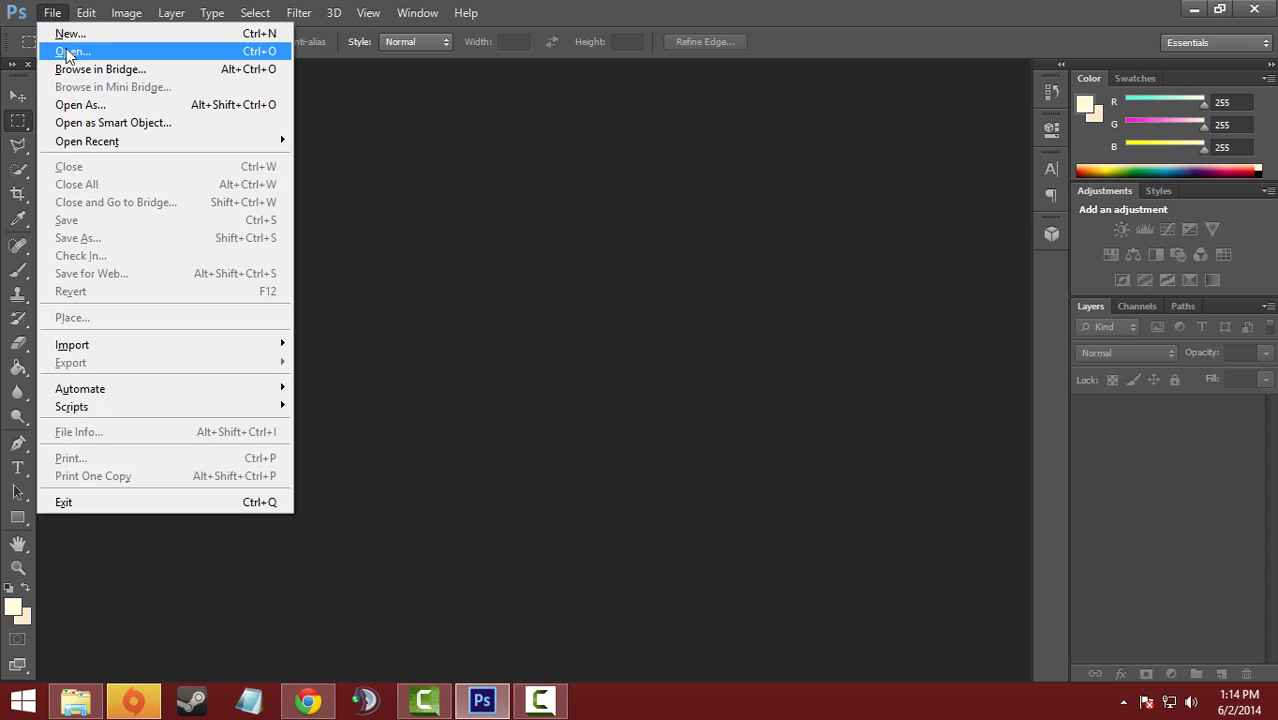
click(68, 52)
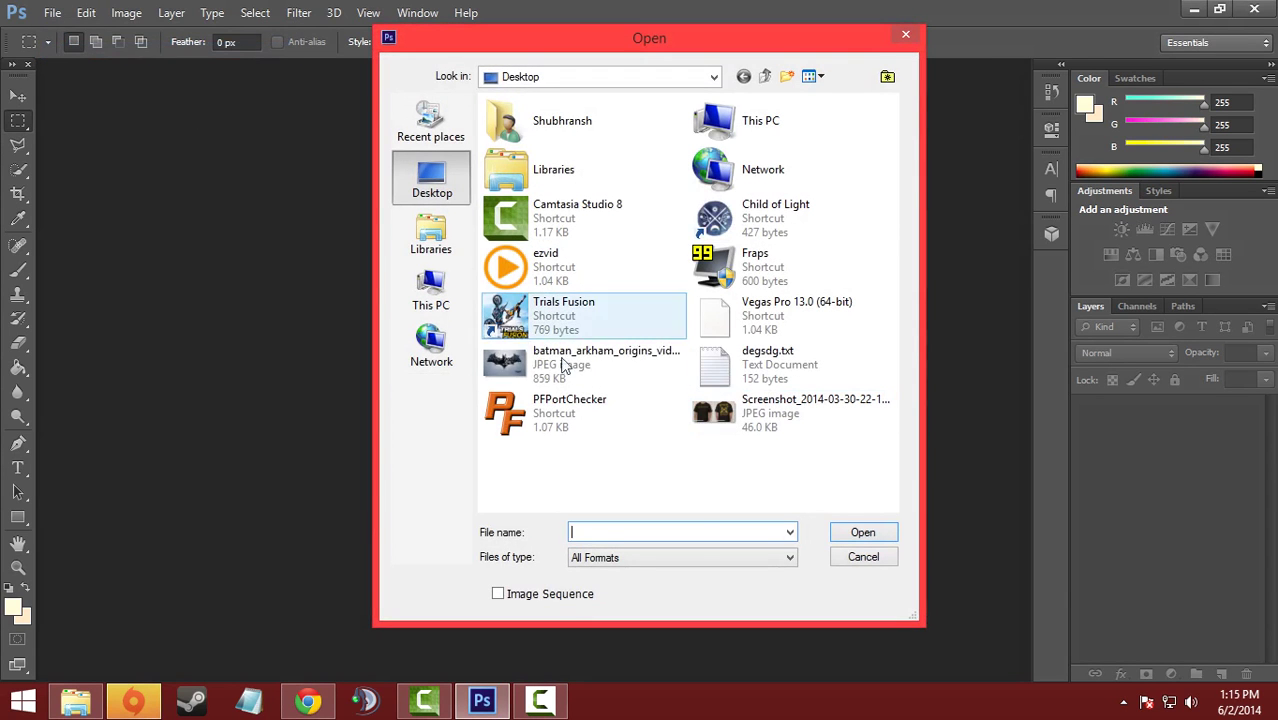
click(565, 367)
click(866, 536)
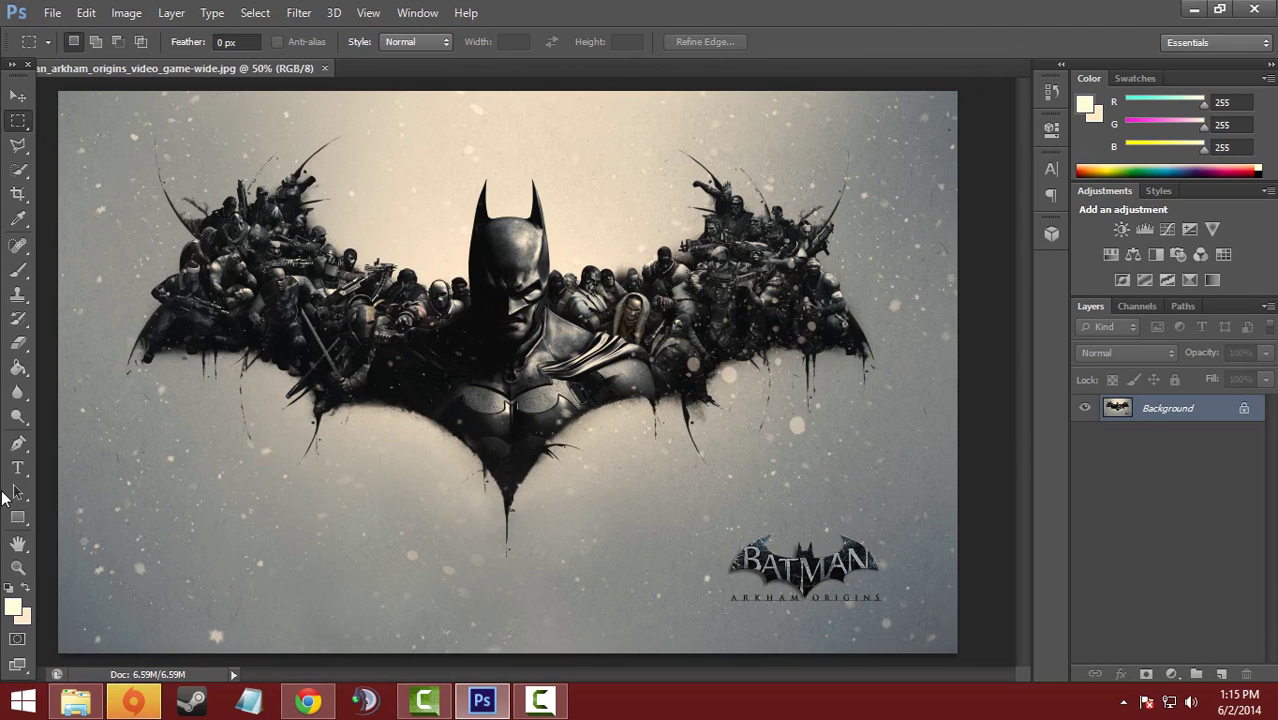
Type the title 'GAME TECH' on the canvas and set it in Agency FB.
click(17, 468)
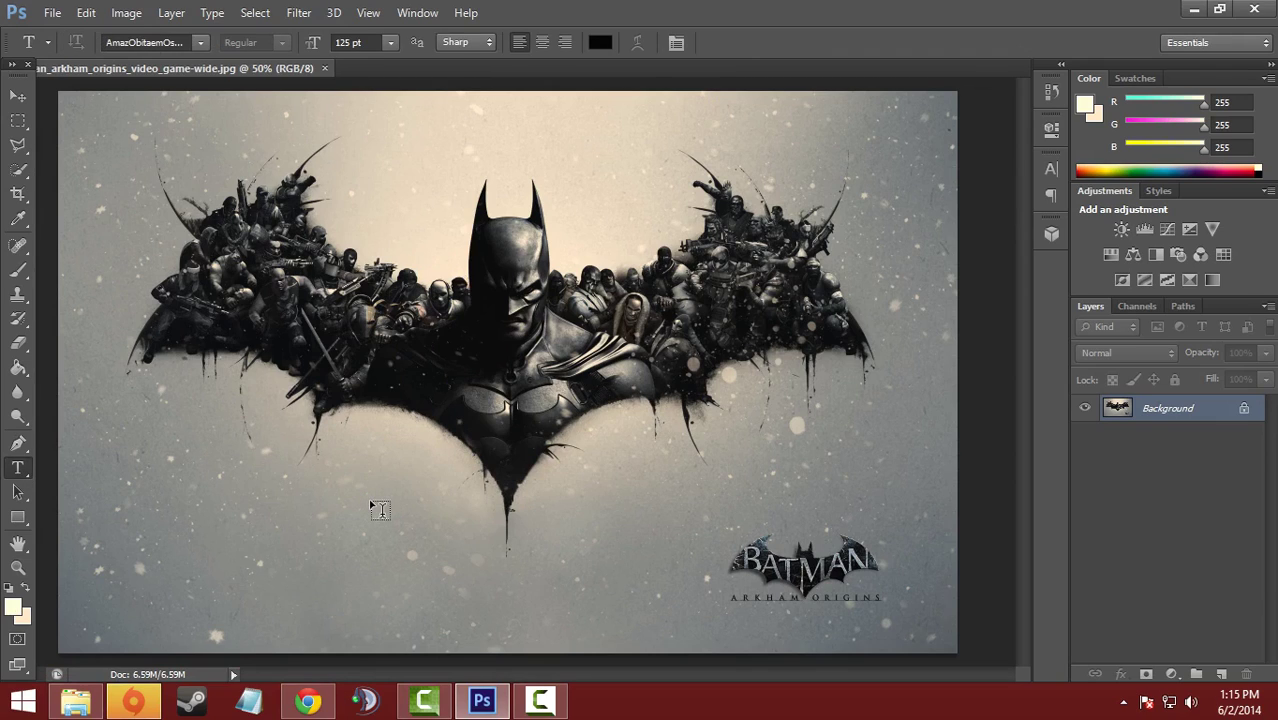
click(402, 512)
text(GAME TECH)
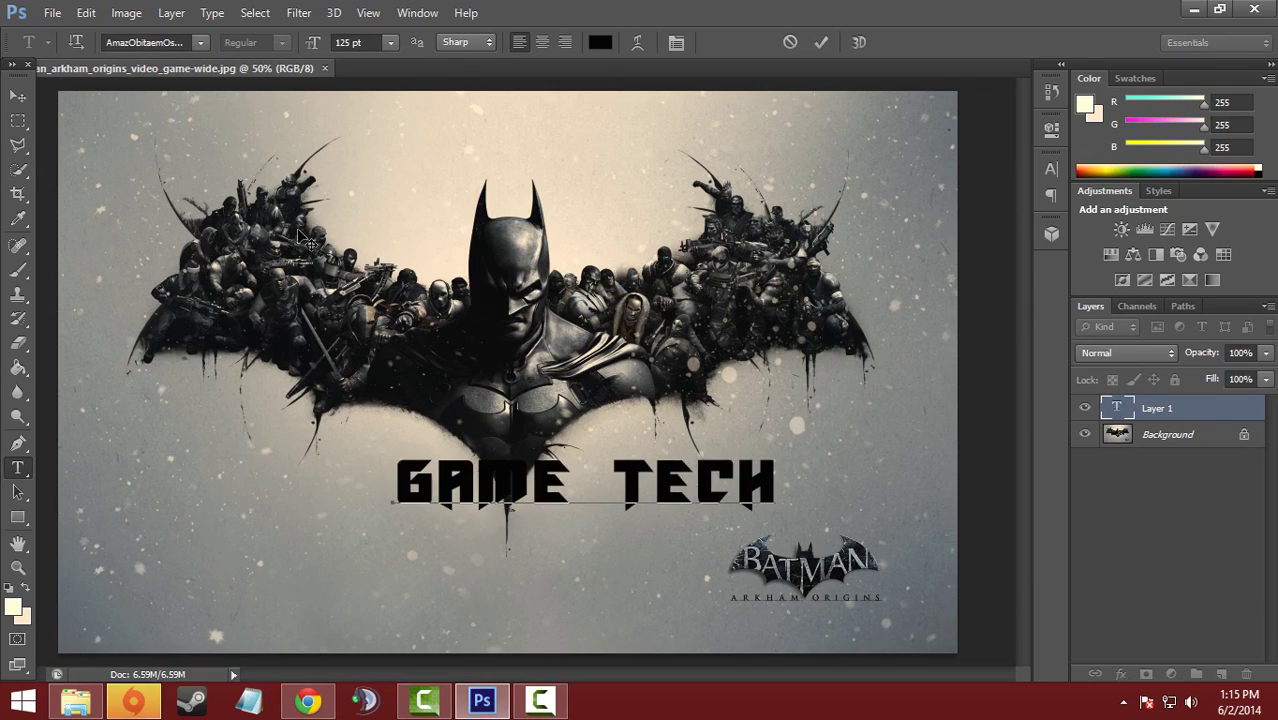
key(ctrl+a)
click(201, 44)
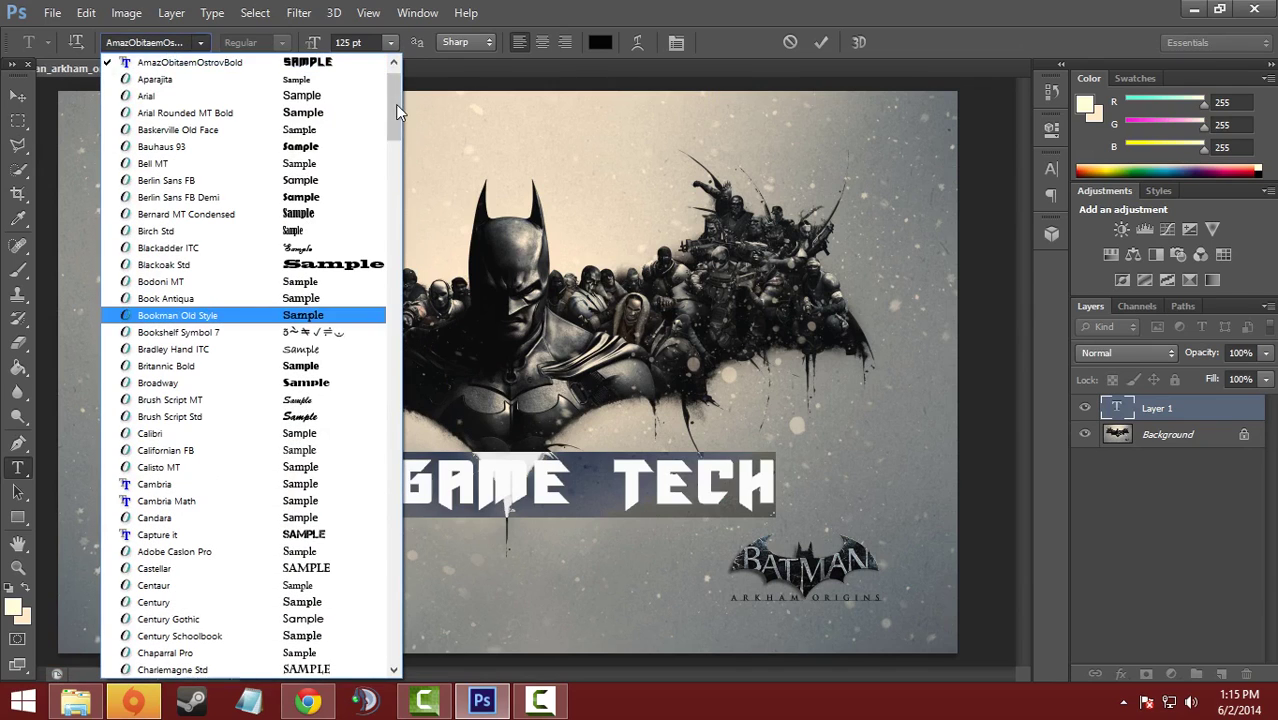
scroll(395, 104, up, 1)
click(270, 62)
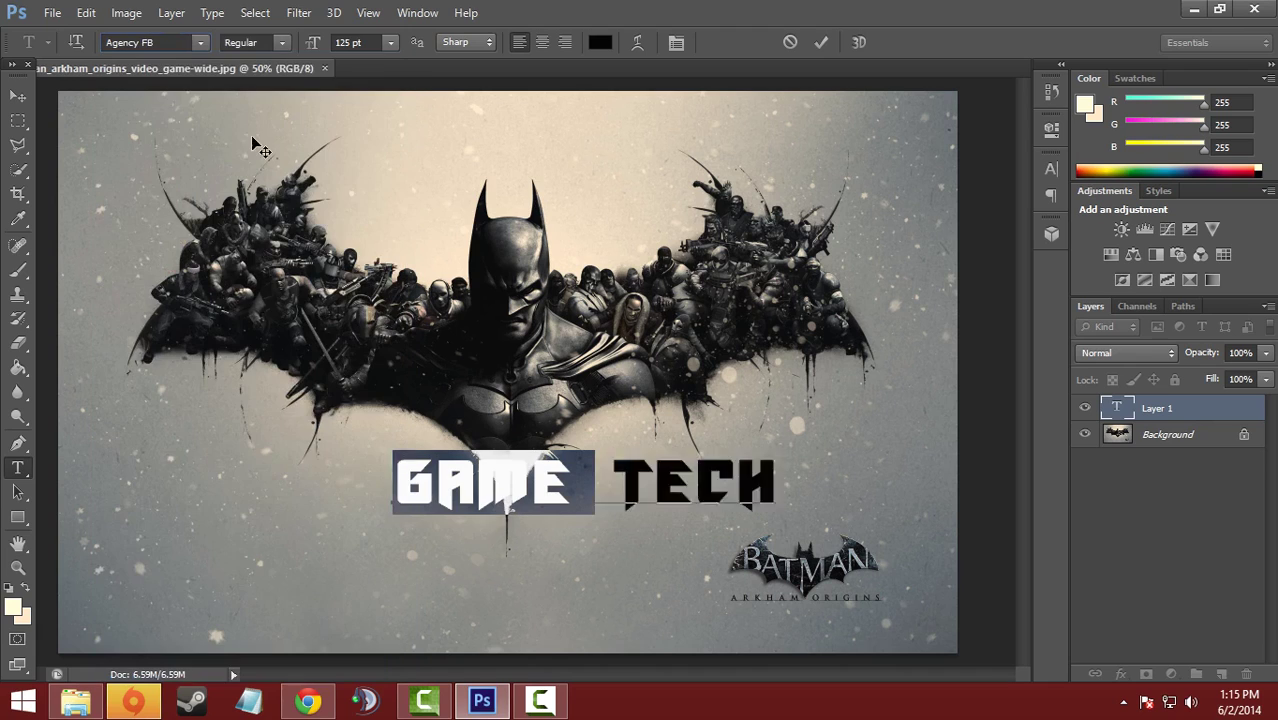
Move the GAME TECH title left into the lower-left image area.
click(18, 95)
drag(522, 477, 373, 557)
key(t)
click(18, 95)
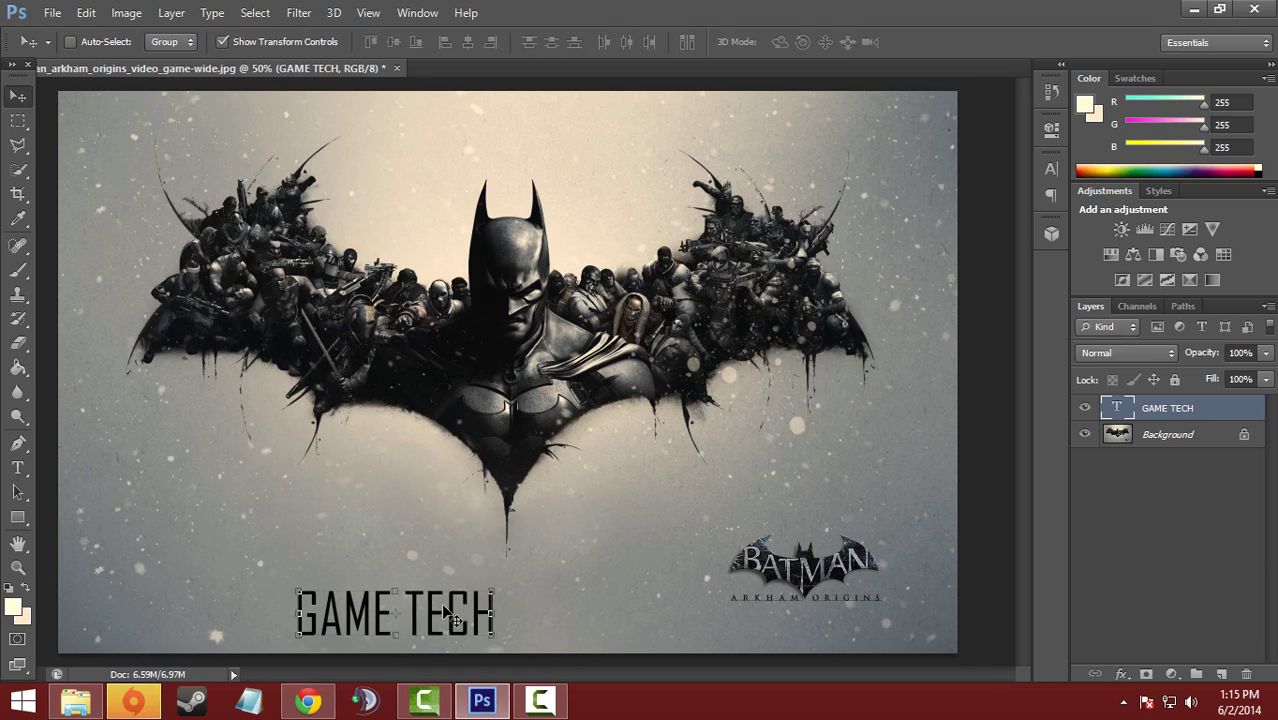
Centre the title and add extra spaces between GAME and TECH.
drag(450, 617, 550, 488)
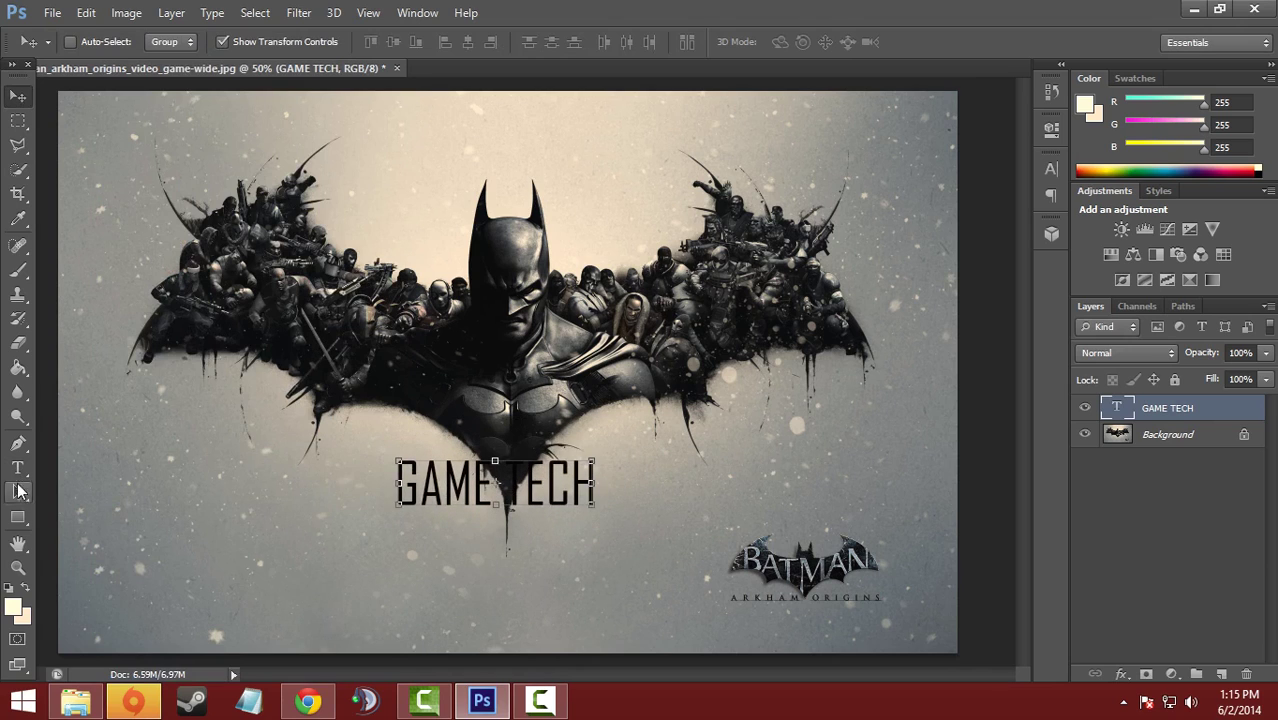
click(17, 467)
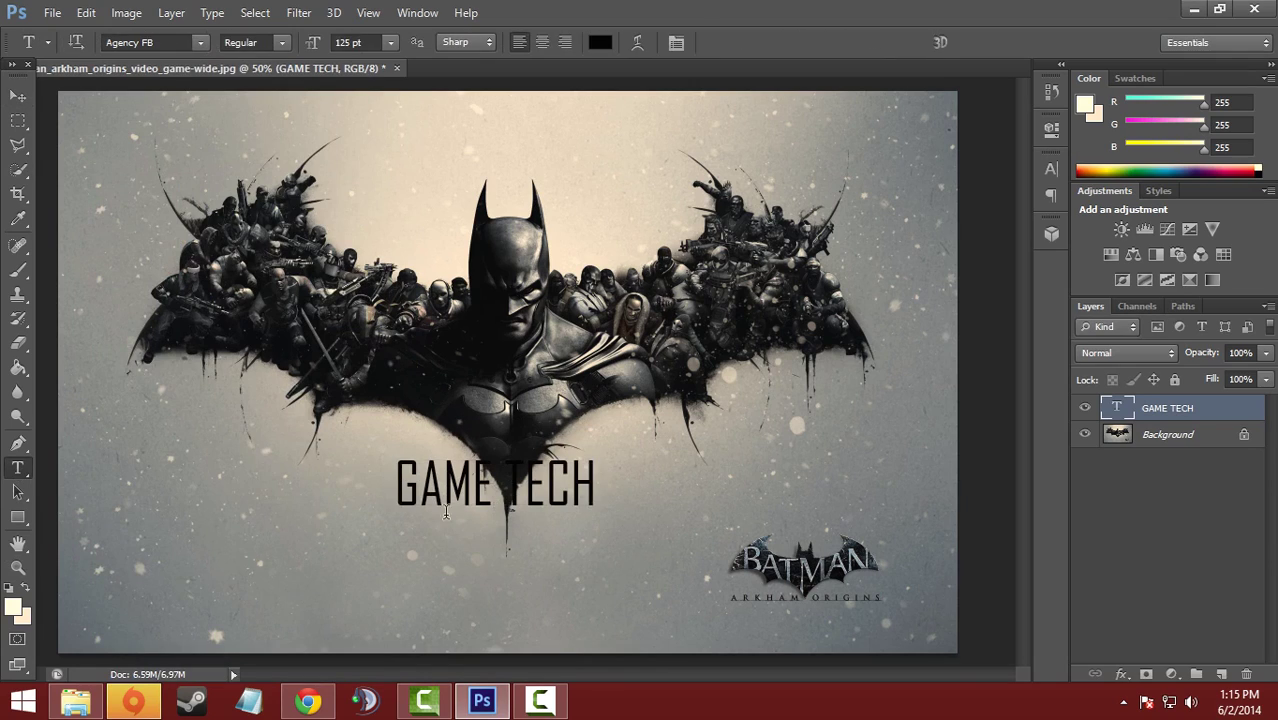
click(500, 481)
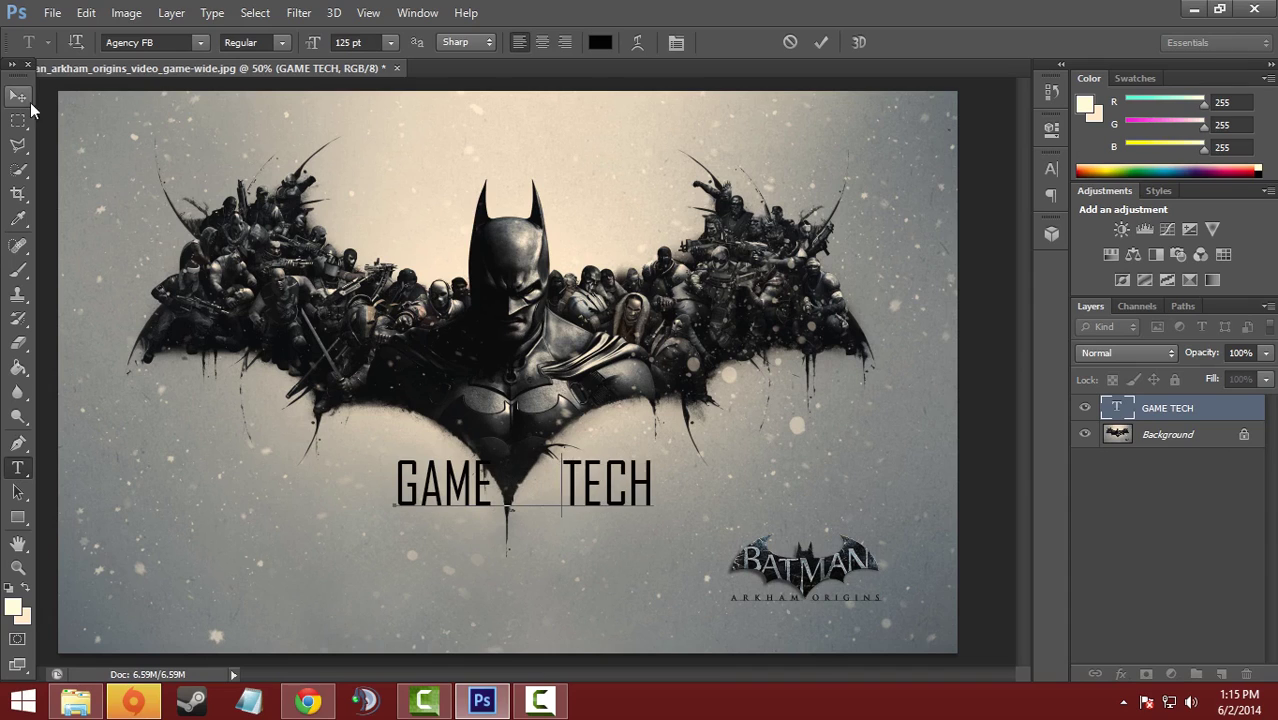
click(18, 96)
Scale the title to about 174% width and 165% height, centred beneath the bat emblem.
mouse_move(502, 503)
mouse_down()
mouse_move(454, 505)
mouse_move(481, 509)
mouse_up()
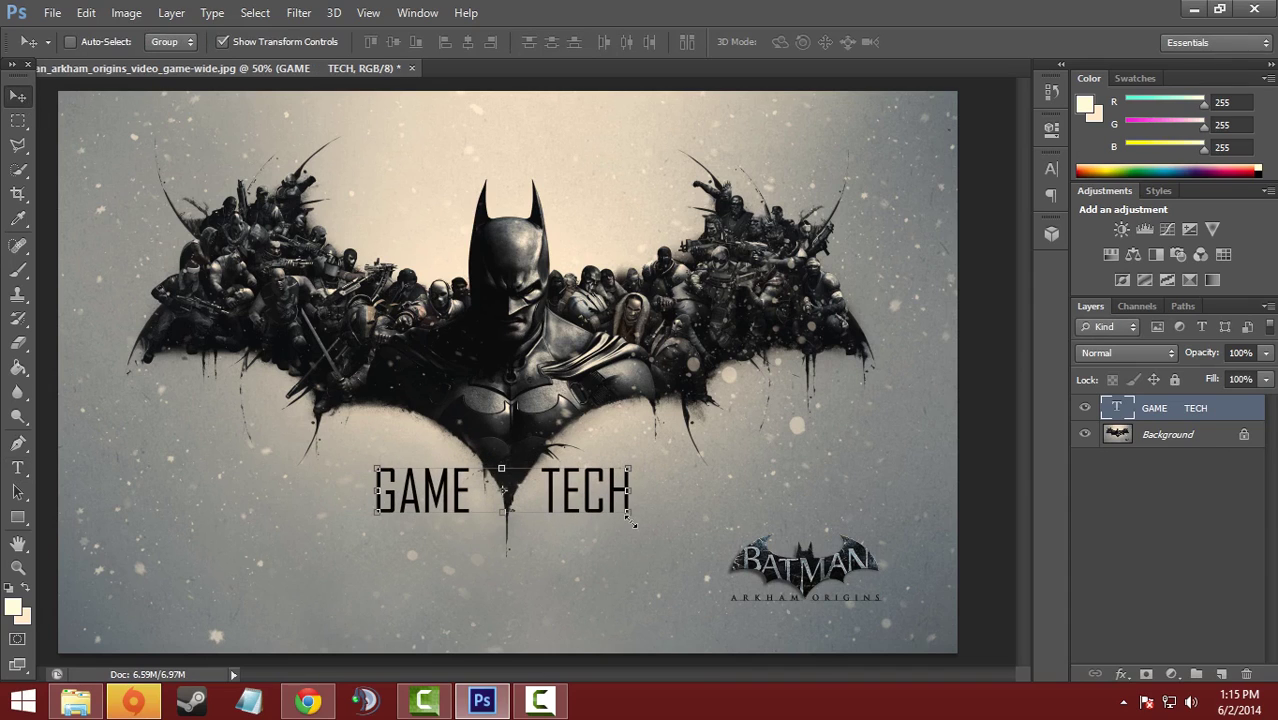
drag(632, 521, 826, 578)
drag(634, 497, 601, 490)
drag(499, 438, 499, 455)
drag(579, 527, 591, 507)
click(12, 96)
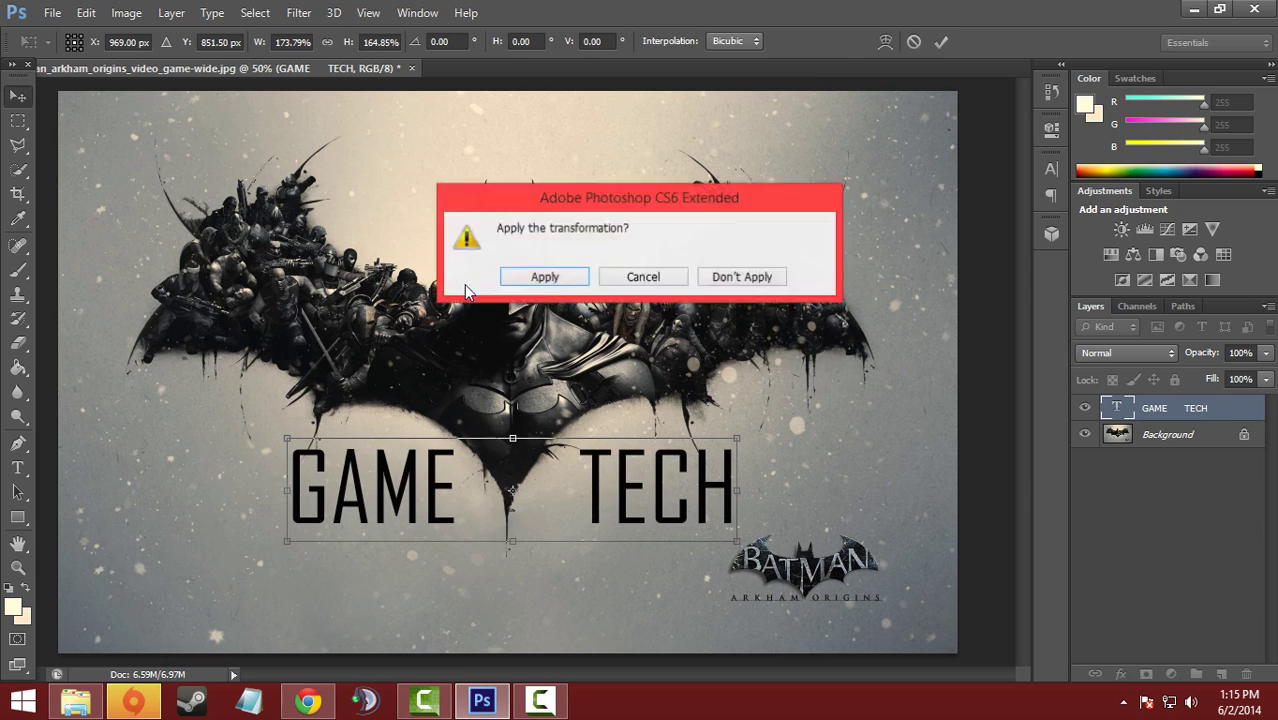
click(522, 274)
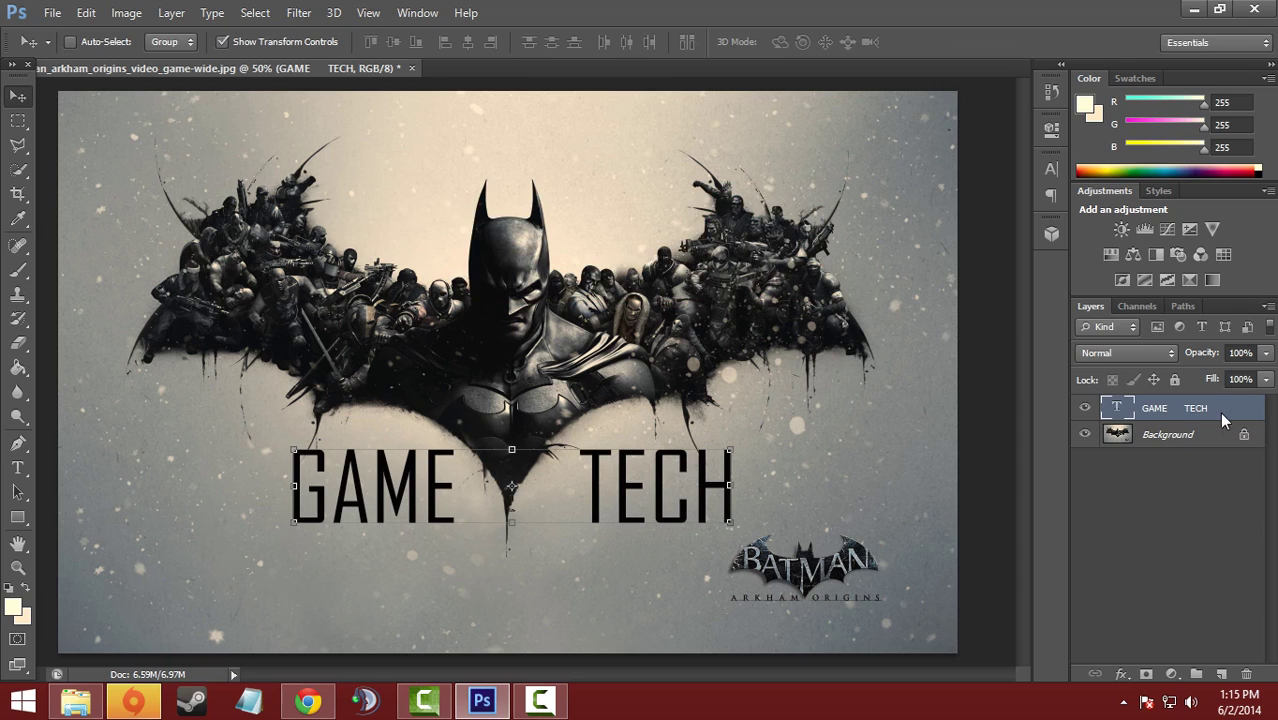
Add a Gradient Overlay style to the GAME TECH layer through Blending Options.
right_click(1221, 414)
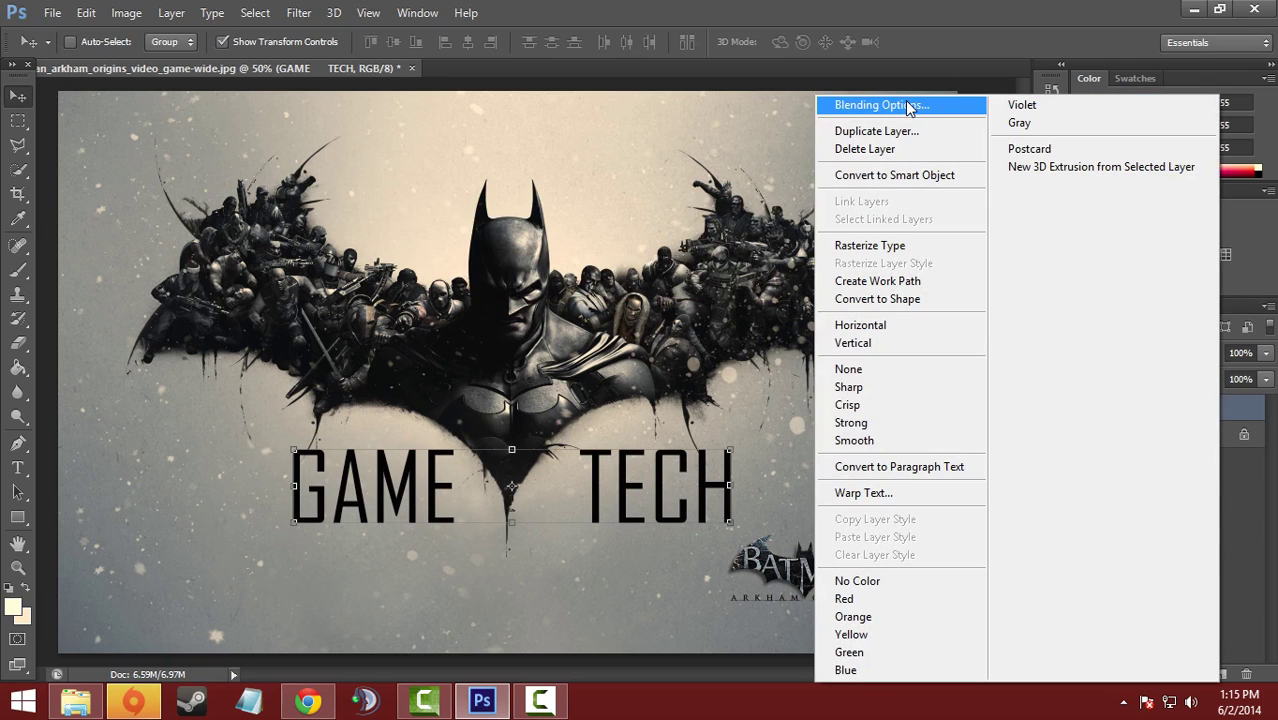
click(905, 104)
drag(845, 123, 878, 130)
click(885, 370)
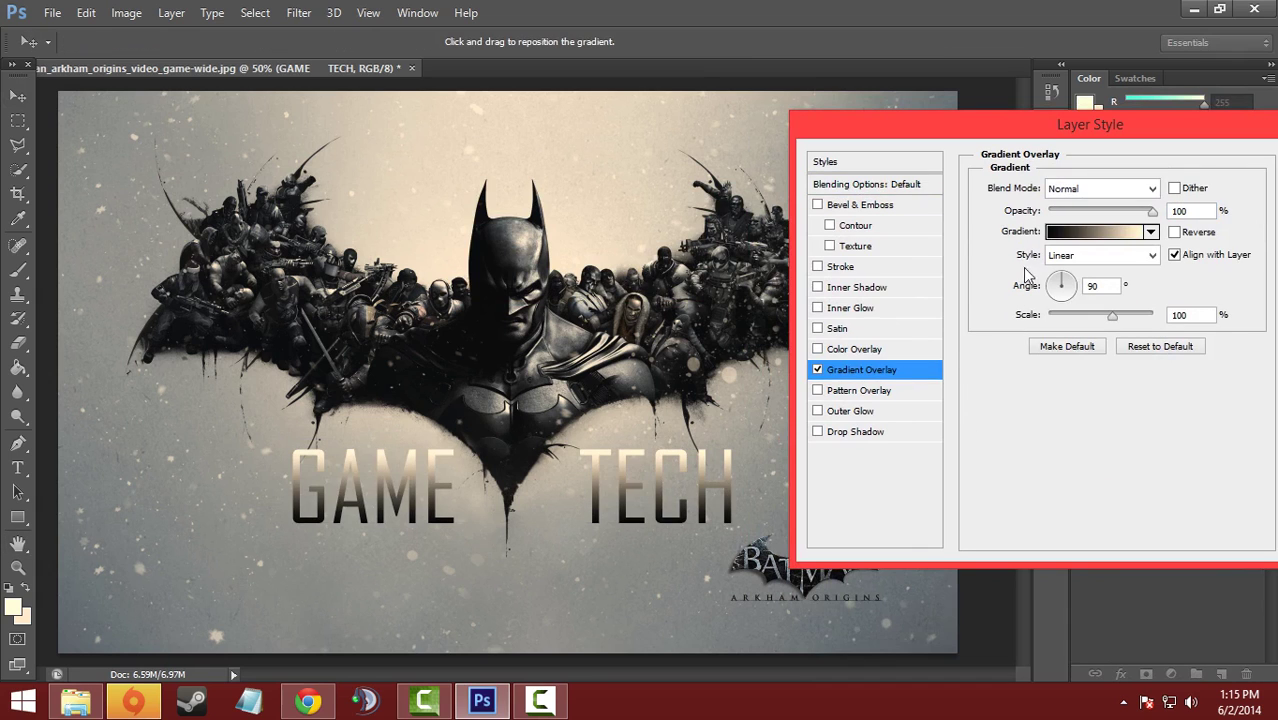
Set the overlay gradient to run from cream on the left to black on the right.
click(1081, 232)
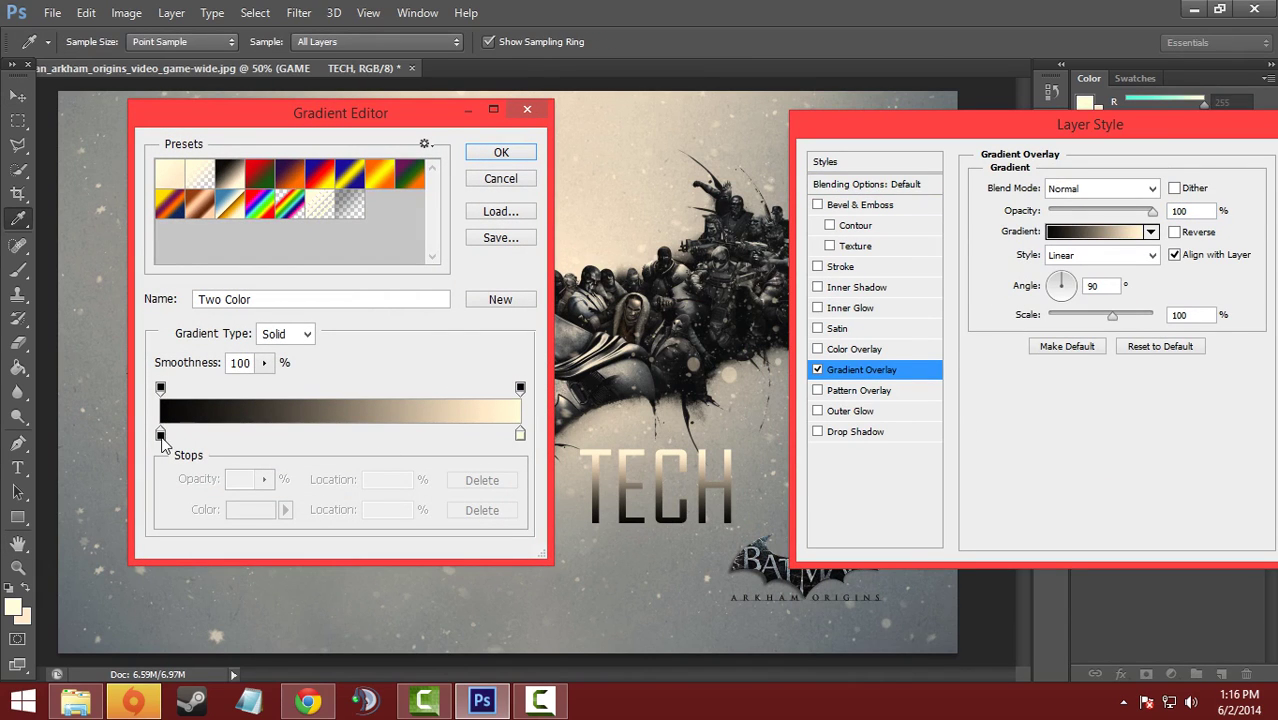
click(161, 436)
click(250, 509)
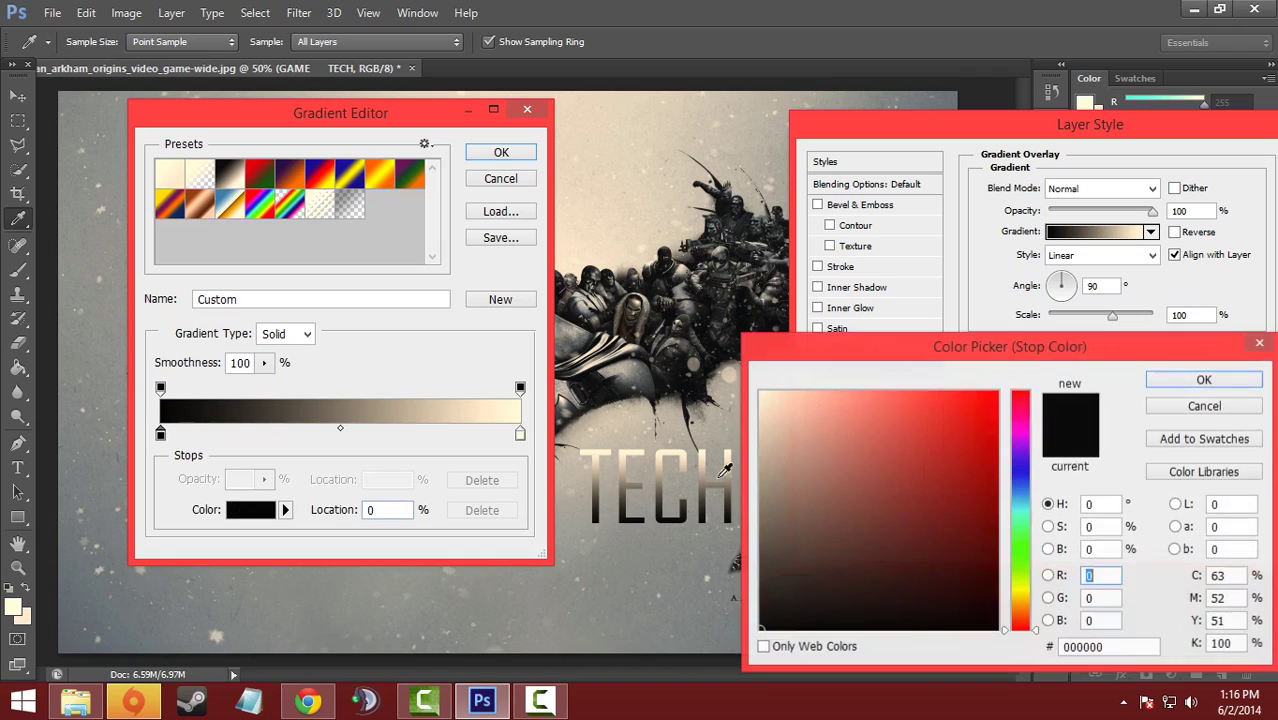
click(640, 280)
click(1204, 380)
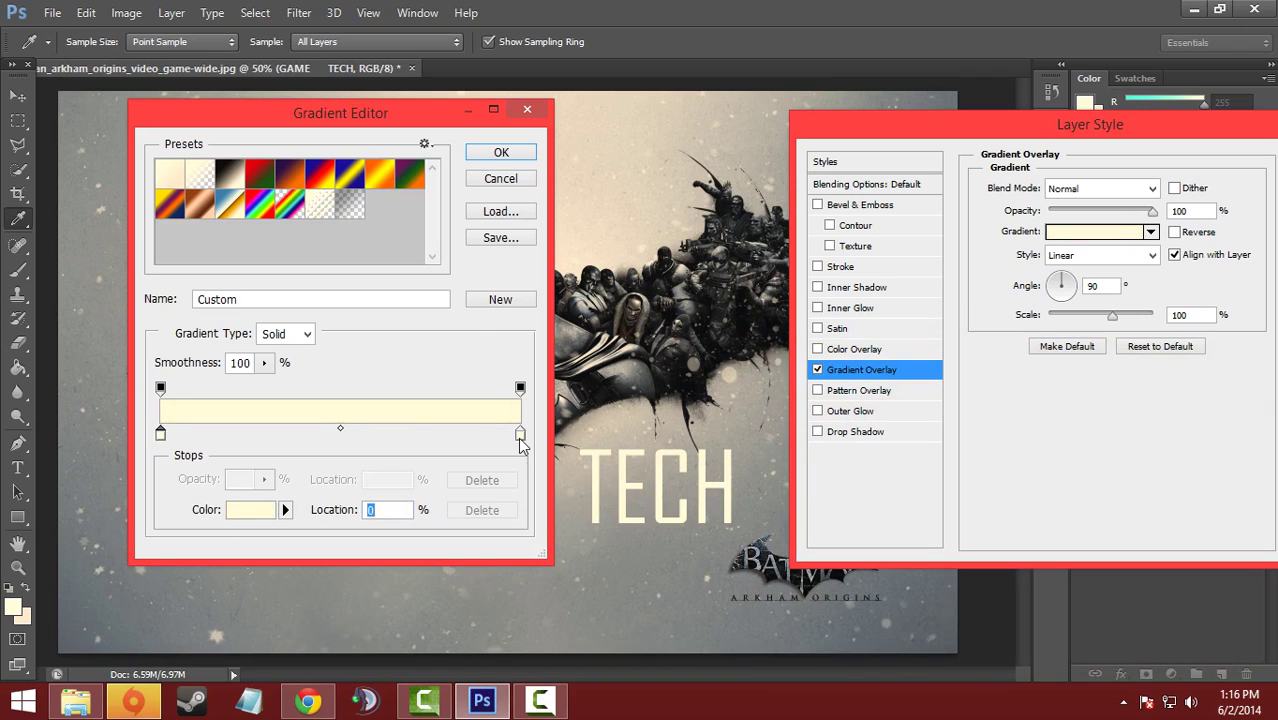
click(520, 433)
click(250, 510)
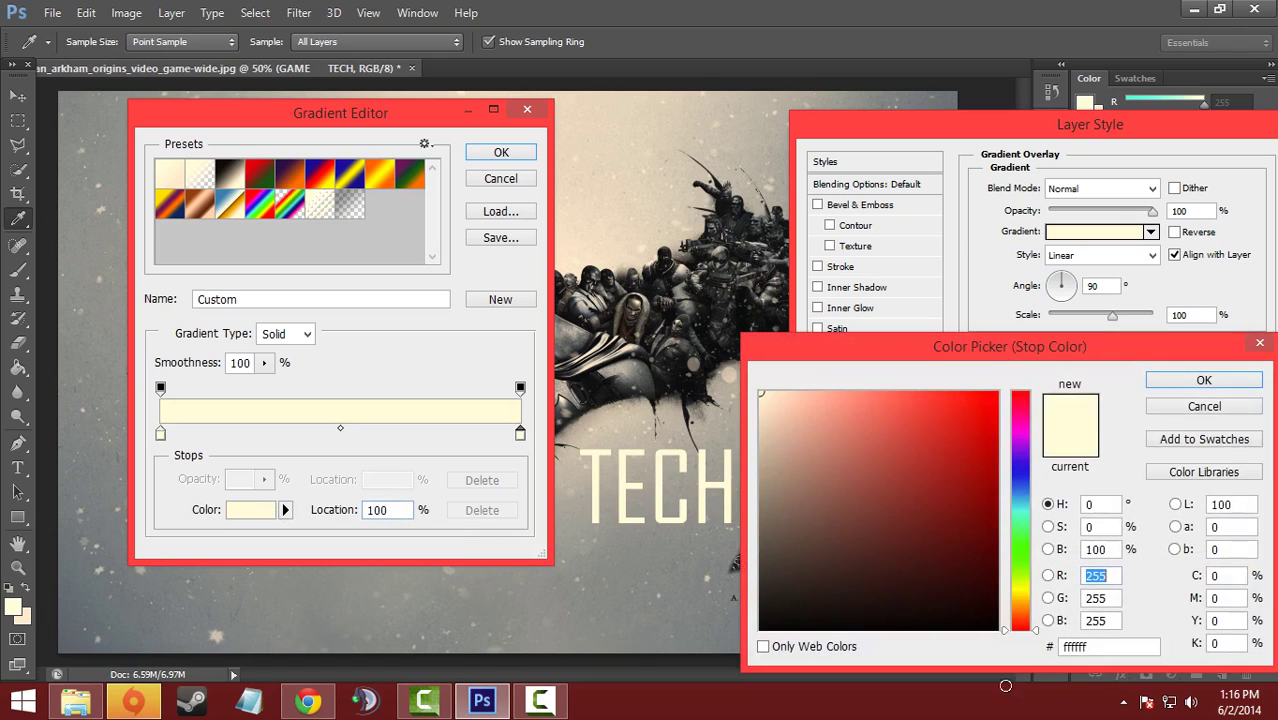
click(998, 630)
click(1206, 380)
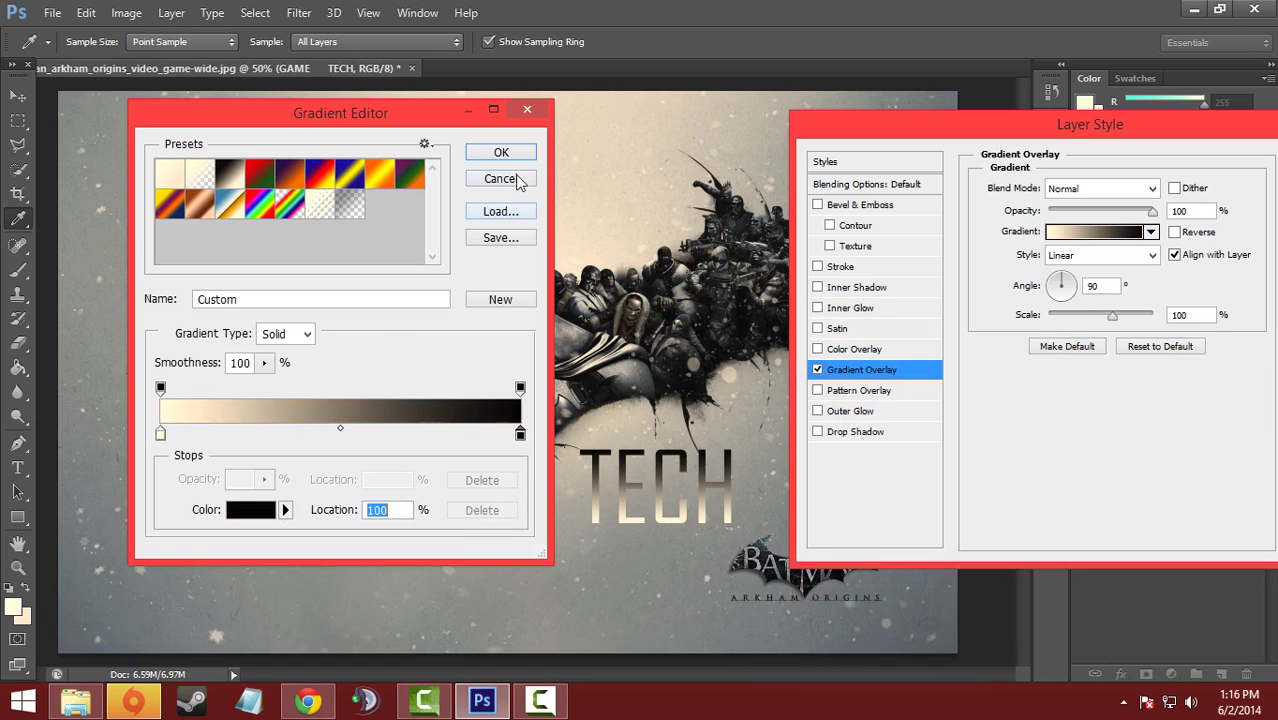
click(502, 152)
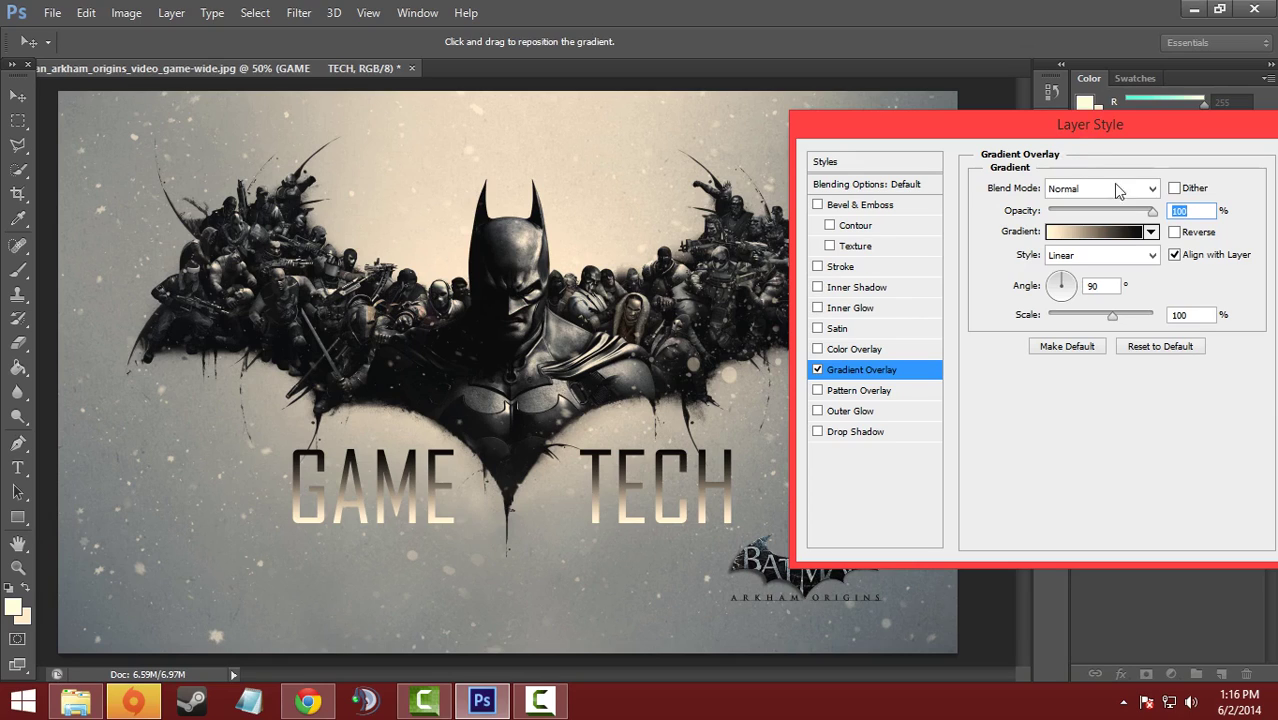
Set the gradient overlay scale to 90% and apply the layer style.
drag(1117, 318, 1101, 320)
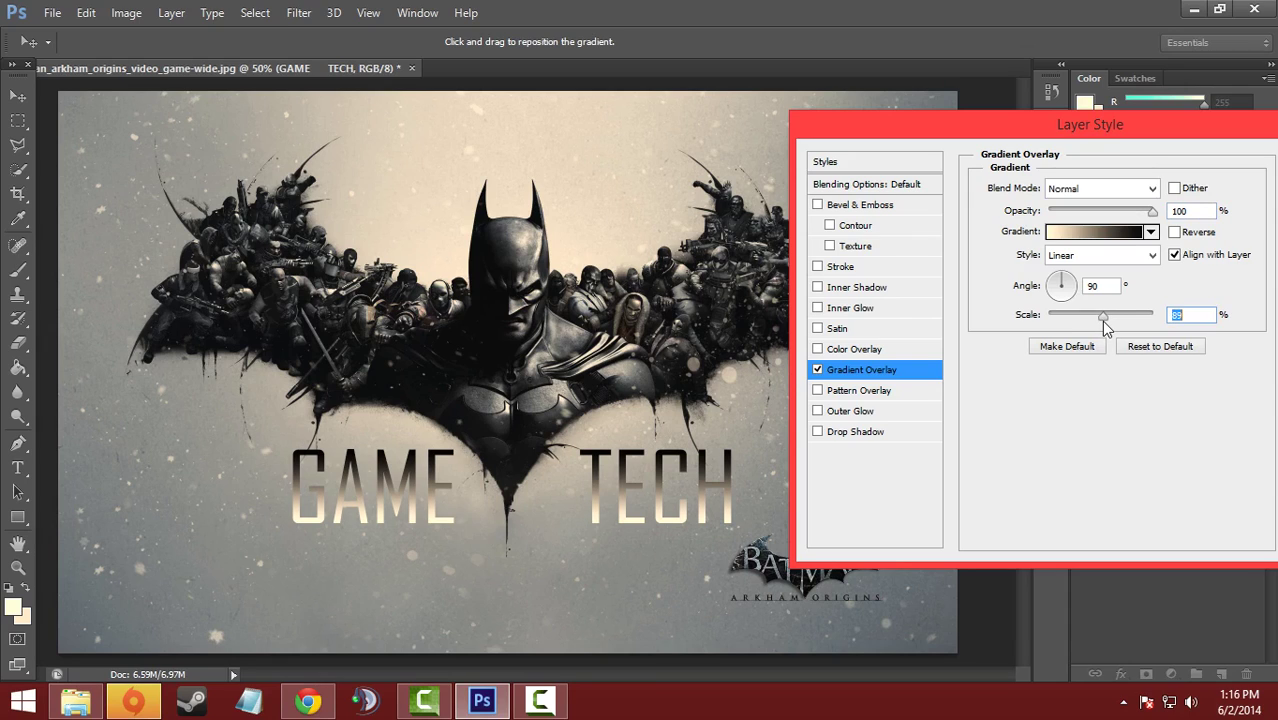
text(90)
drag(1008, 136, 699, 157)
click(1020, 183)
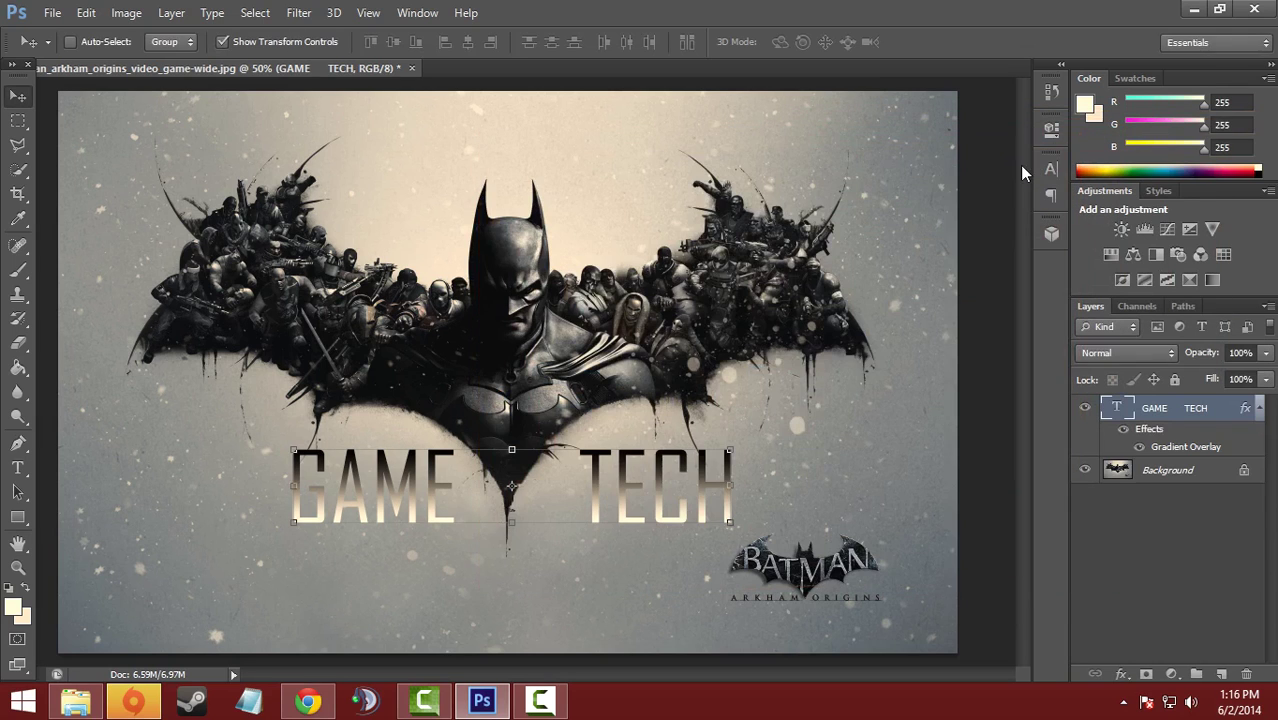
Open 4729_batman-arkham-origins-prev.png from D: > PHOTOSHOP > RENDERS.
click(51, 12)
click(85, 55)
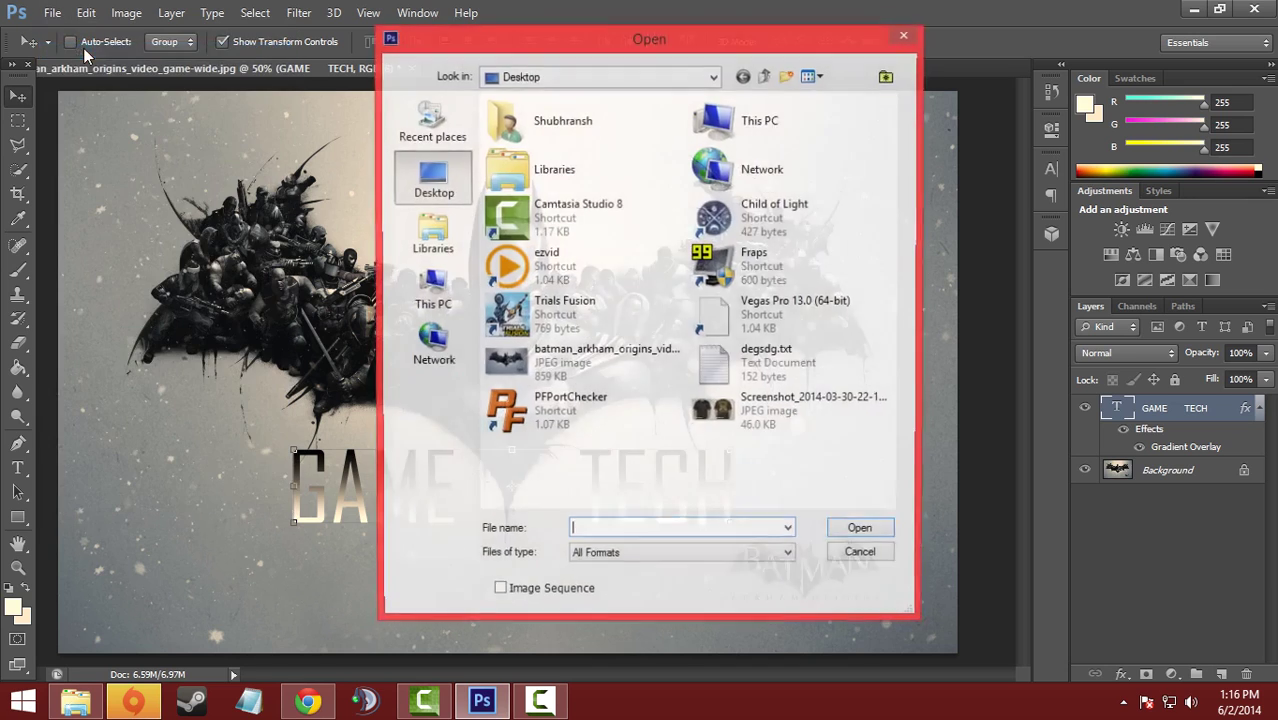
click(428, 290)
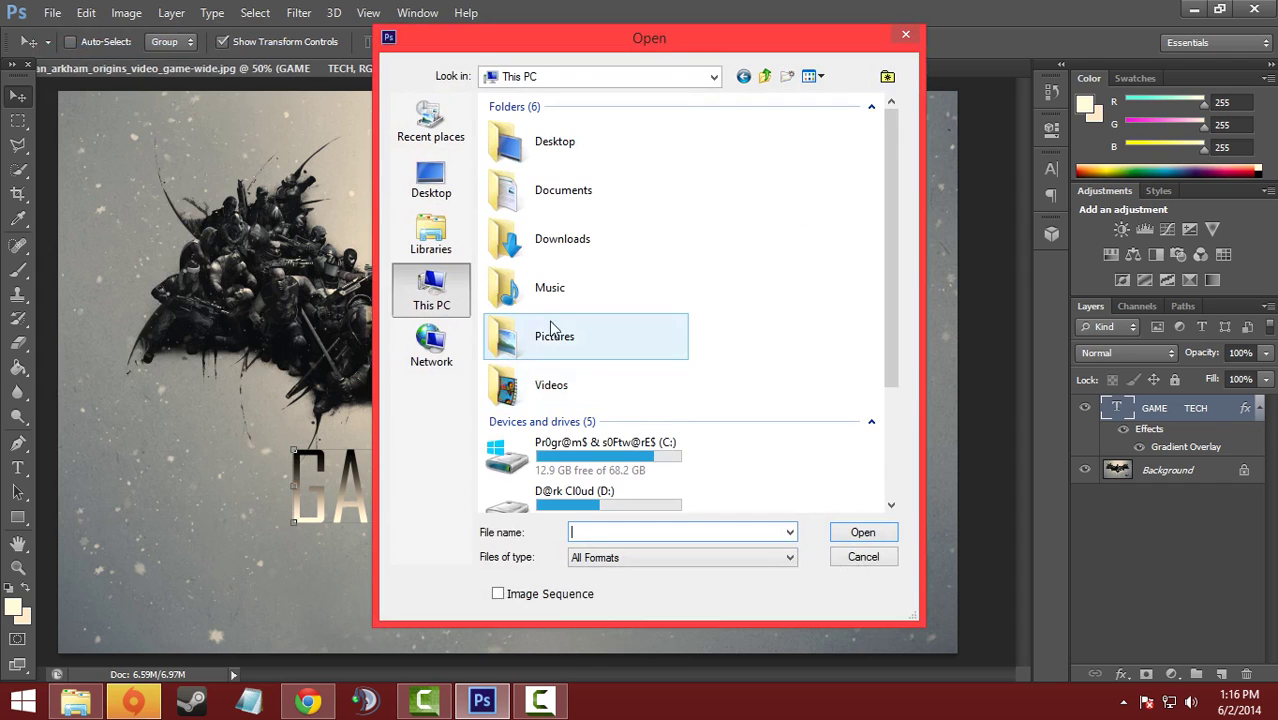
double_click(579, 492)
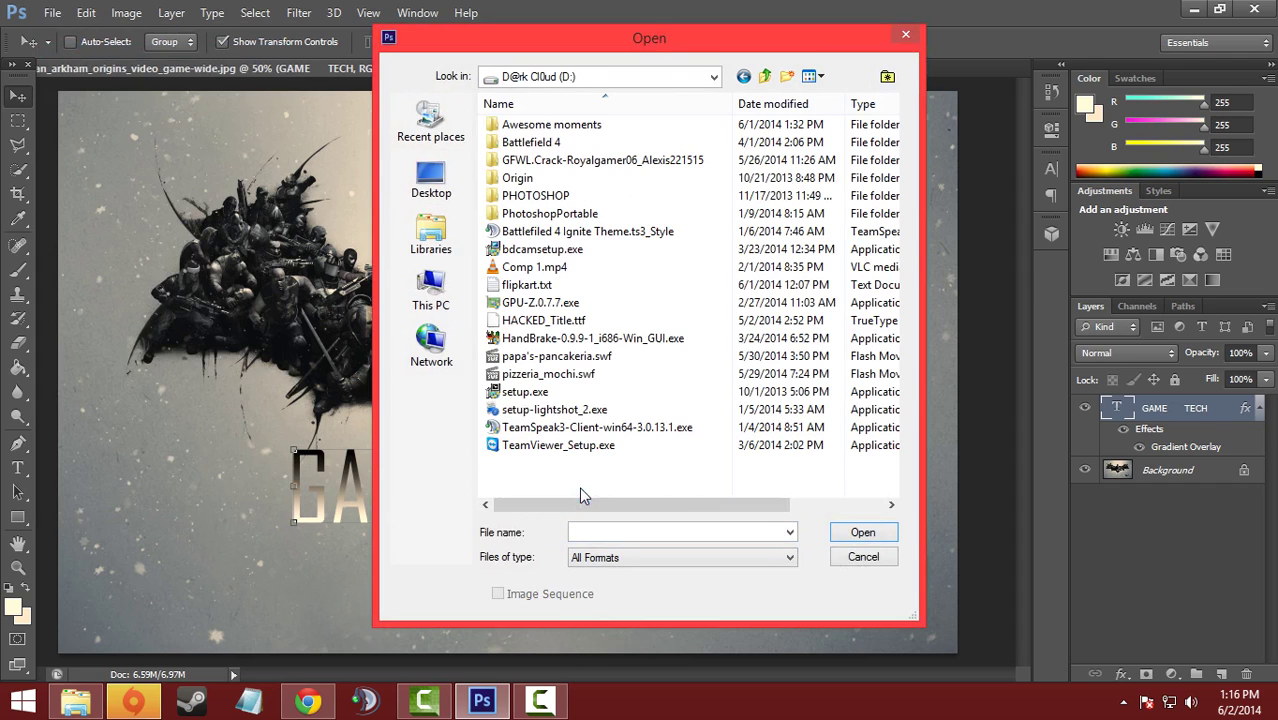
double_click(530, 195)
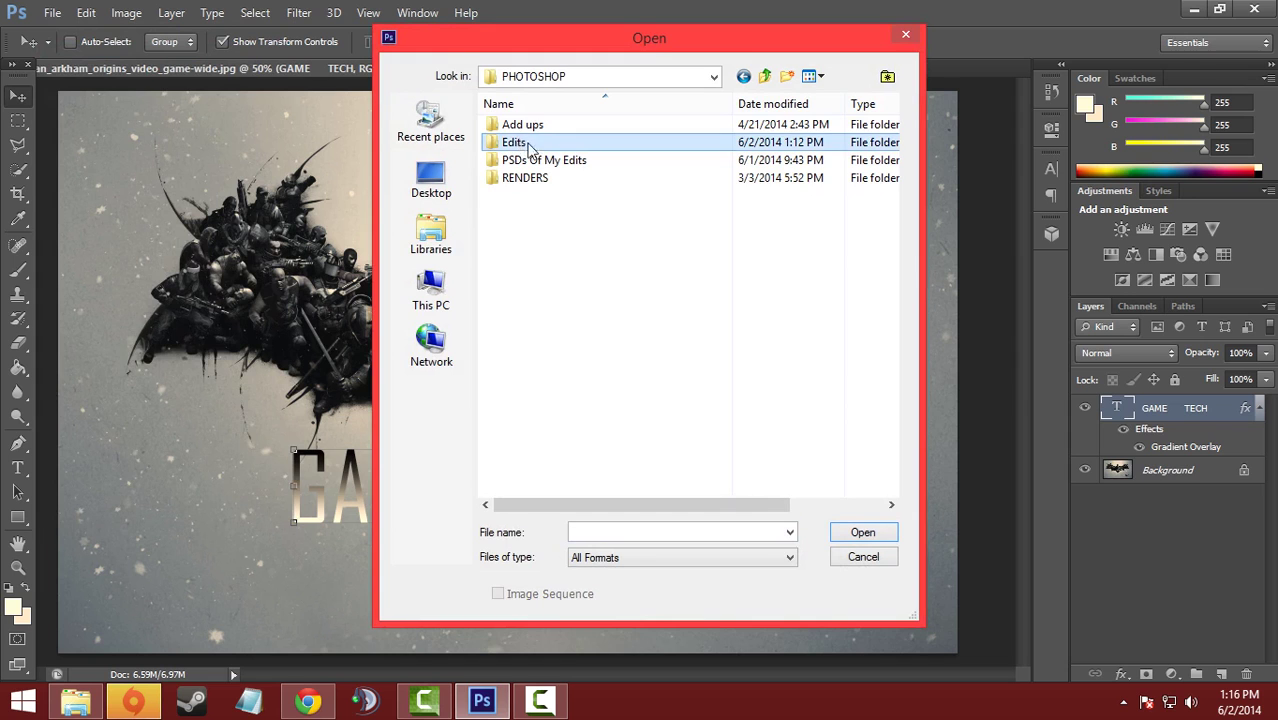
double_click(527, 177)
click(535, 168)
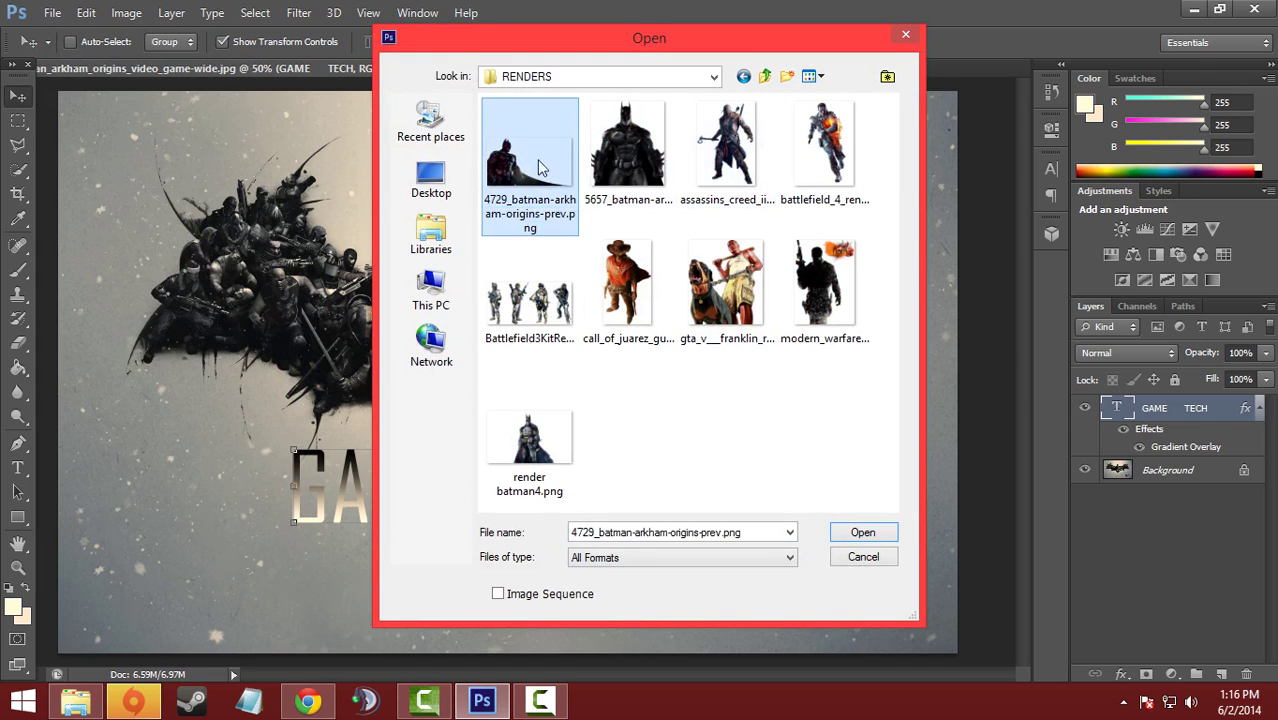
click(862, 532)
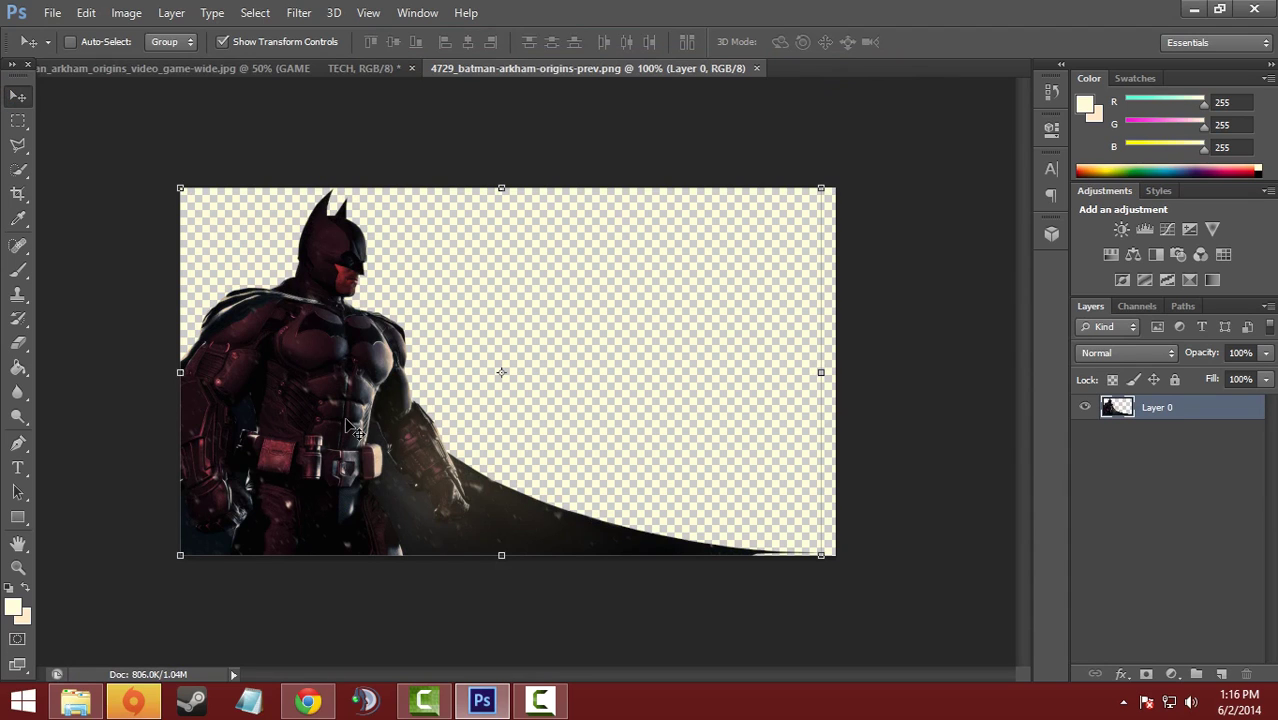
Drag the Batman render into the wallpaper and fit it bottom-left at about 105% width.
drag(352, 428, 143, 572)
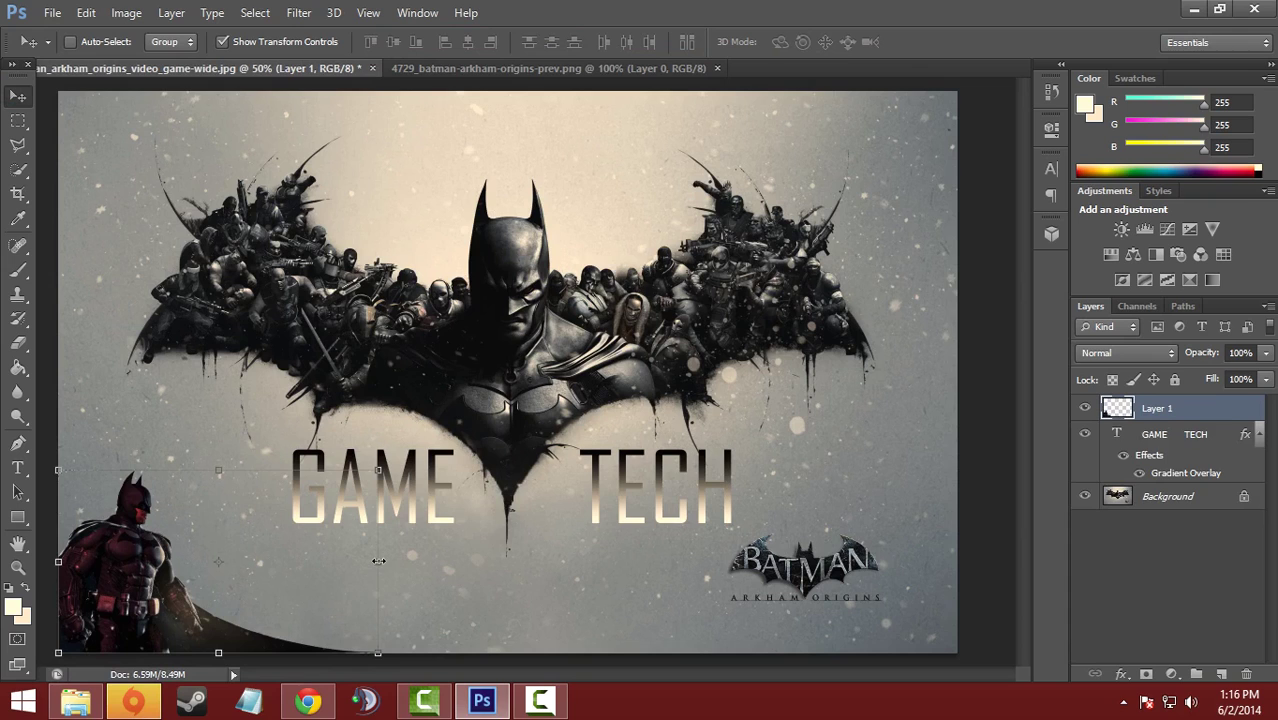
mouse_move(378, 561)
mouse_down()
mouse_move(647, 546)
mouse_move(293, 549)
mouse_move(490, 553)
mouse_move(395, 559)
mouse_up()
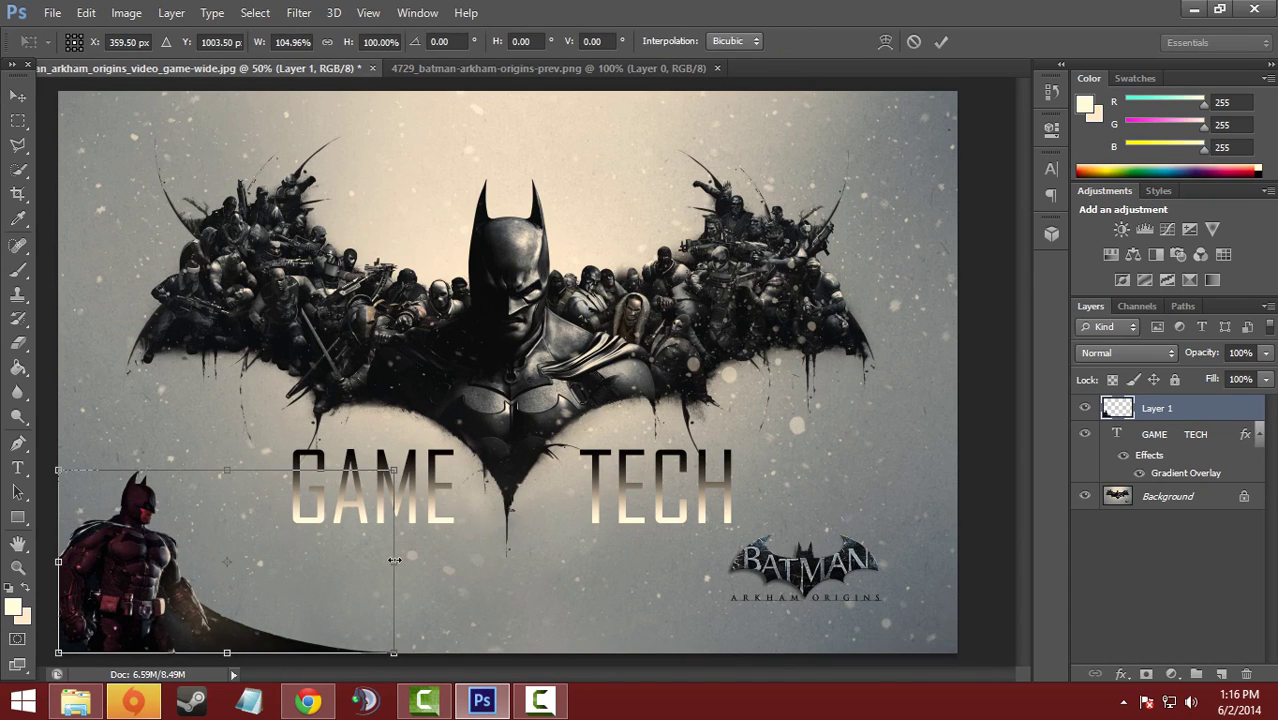
click(18, 95)
key(Return)
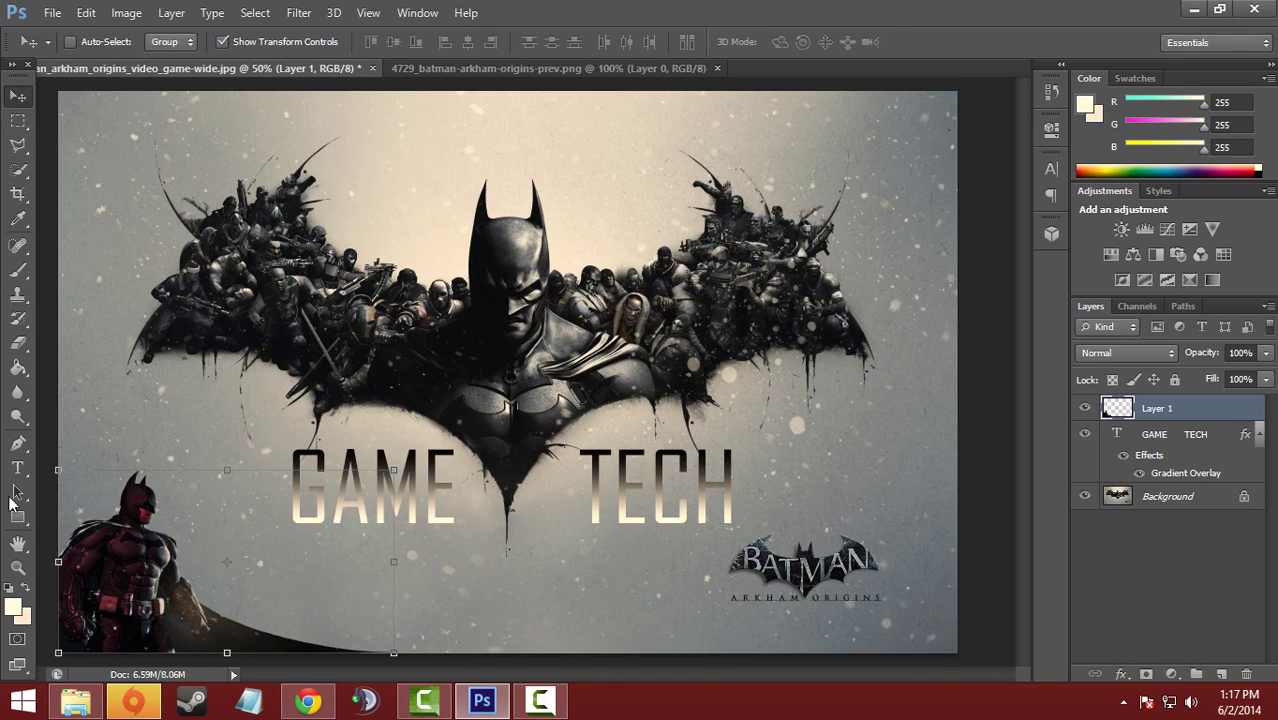
Add a 3 px black outside Stroke to the GAME TECH layer style.
double_click(1225, 447)
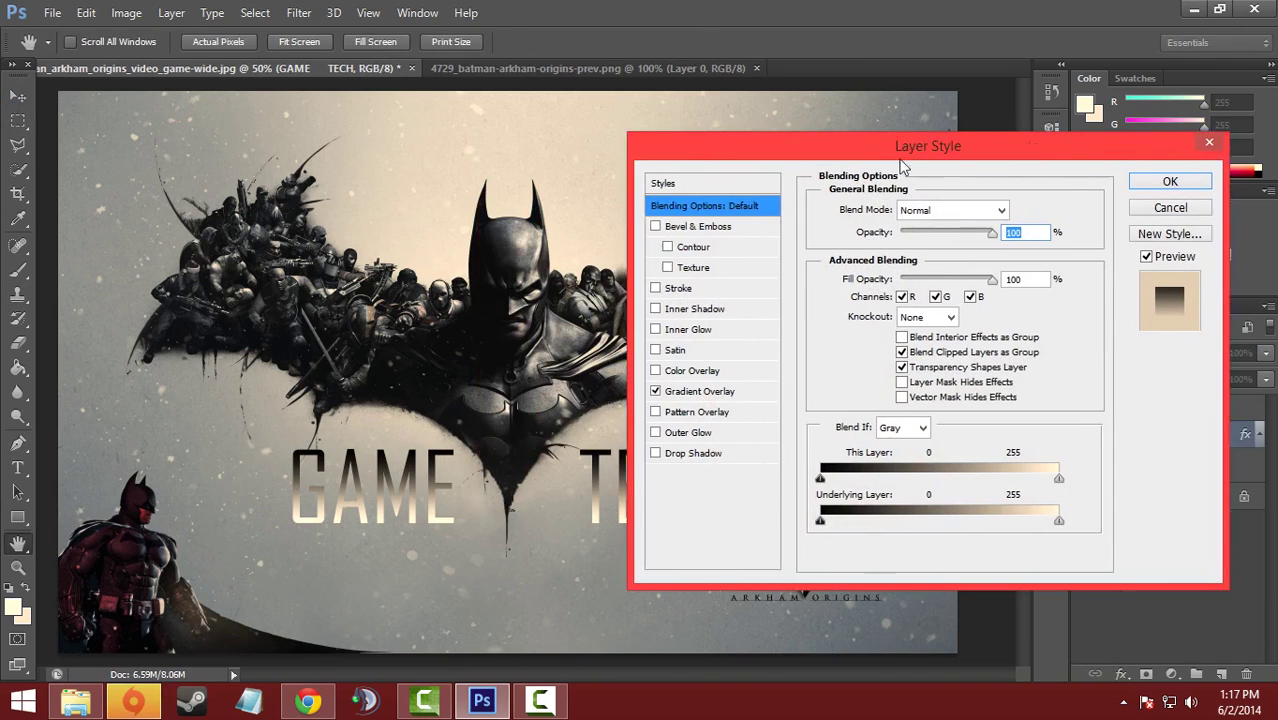
mouse_move(900, 158)
mouse_down()
mouse_move(983, 158)
mouse_move(970, 137)
mouse_move(936, 149)
mouse_move(957, 139)
mouse_move(925, 137)
mouse_up()
click(762, 288)
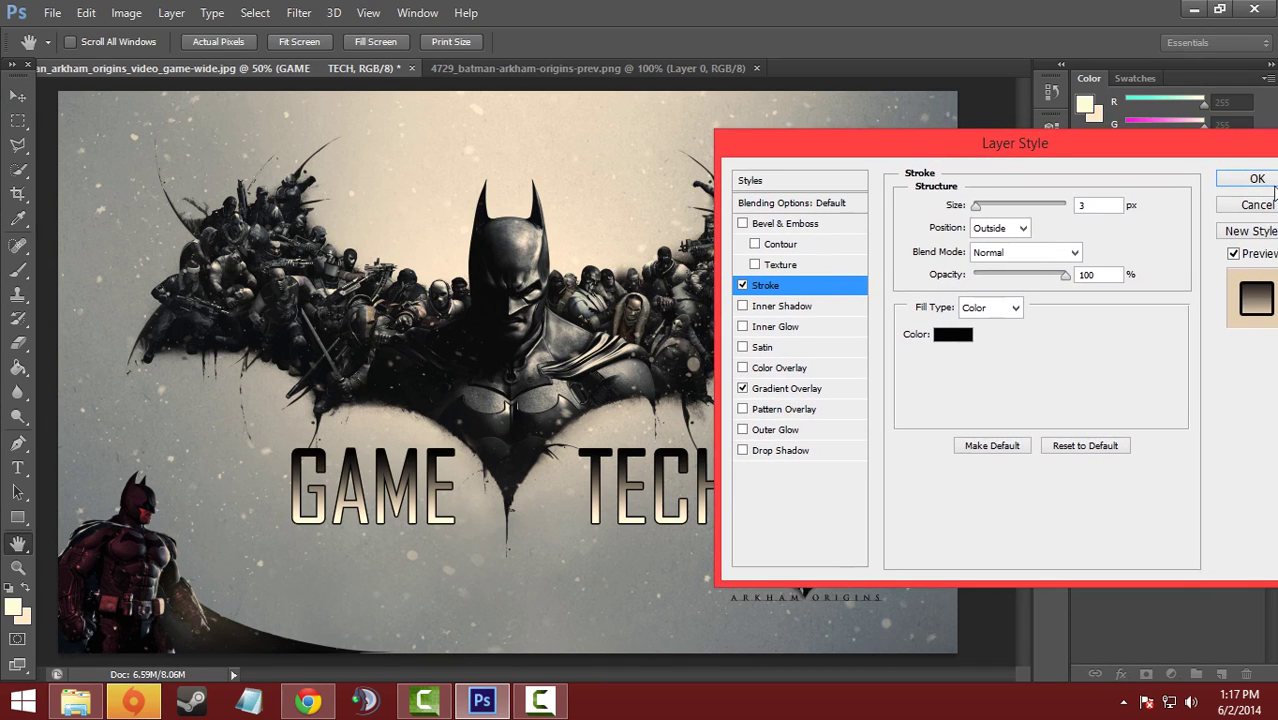
key(Return)
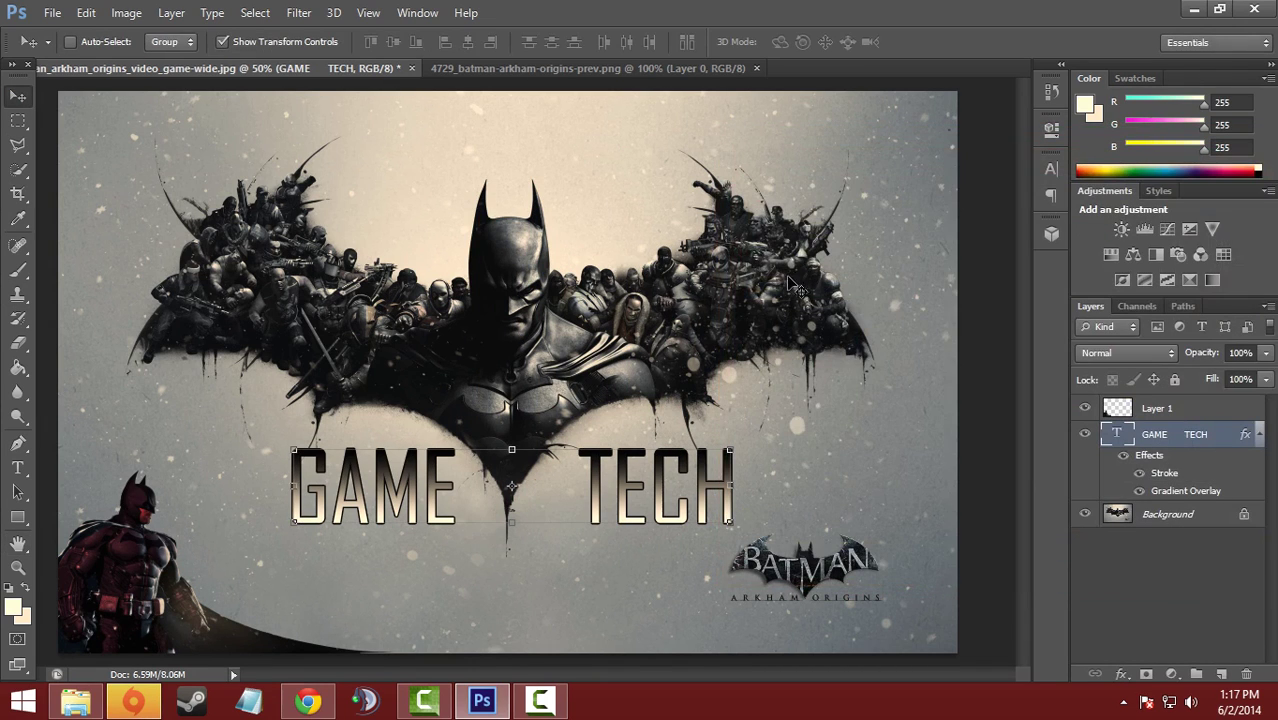
Open smokei.jpg from the PHOTOSHOP > Add ups folder.
click(52, 14)
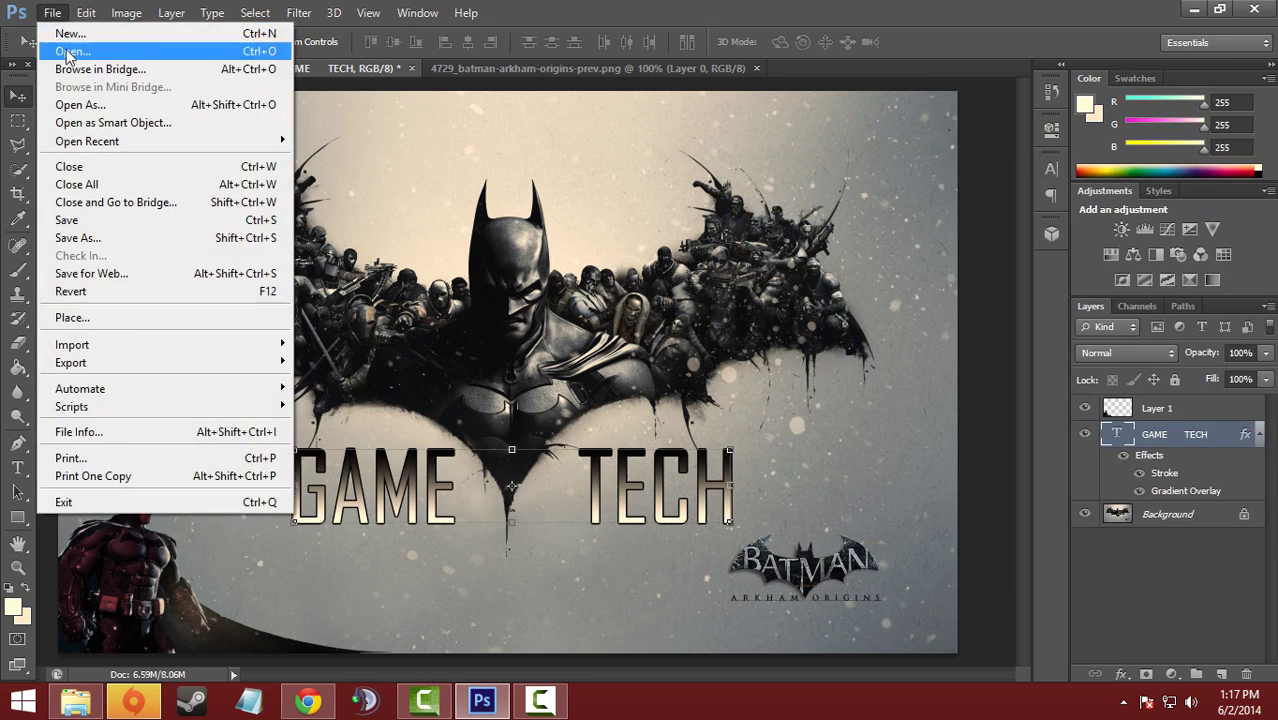
click(62, 48)
click(714, 76)
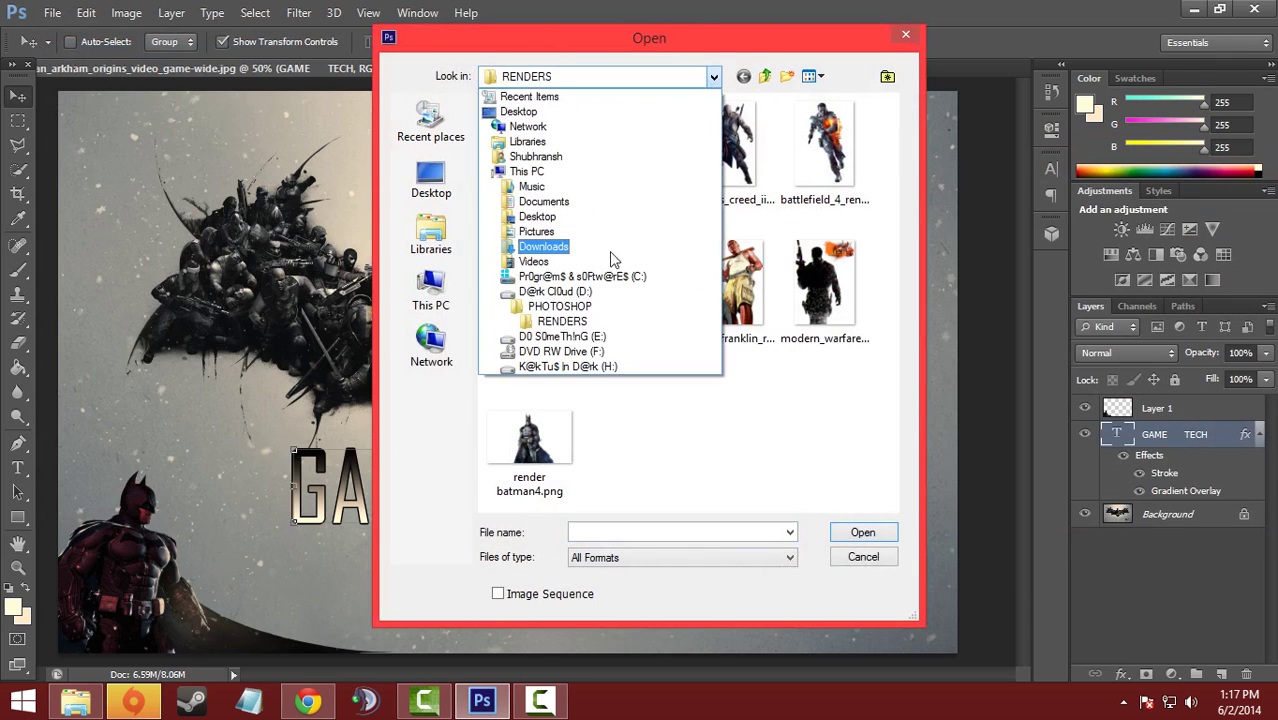
click(552, 316)
double_click(576, 135)
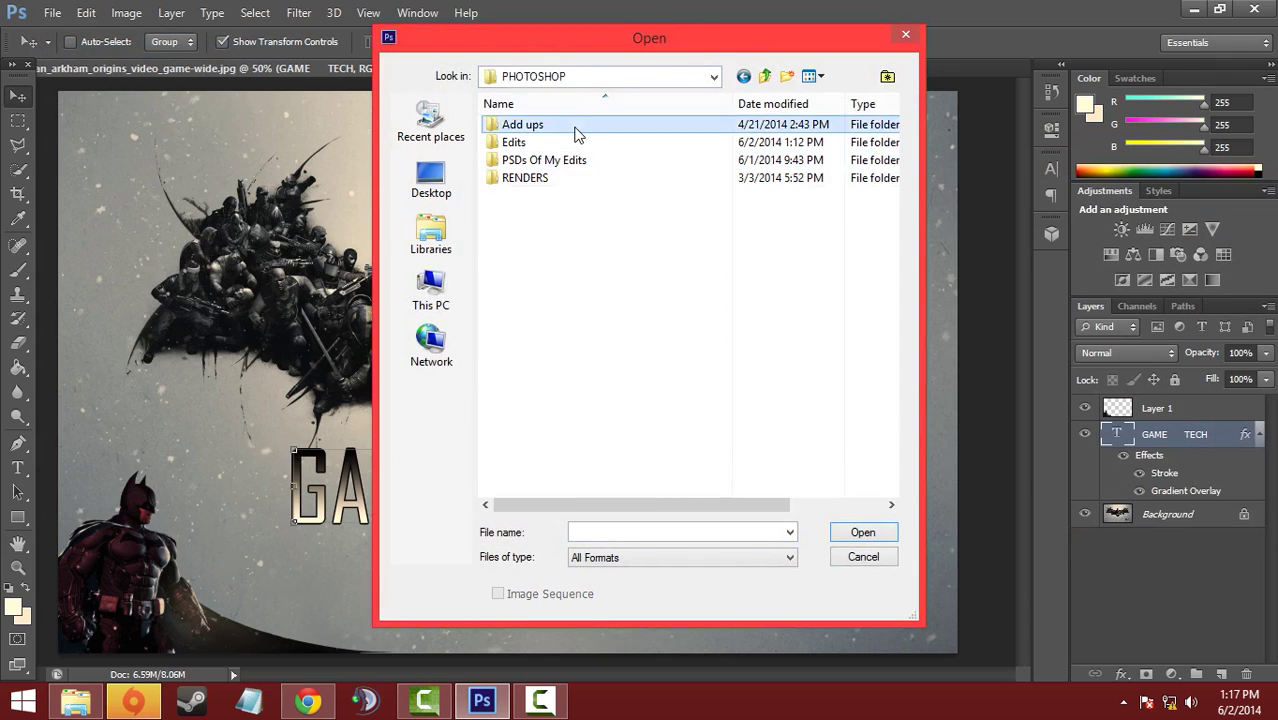
scroll(891, 347, down, 2)
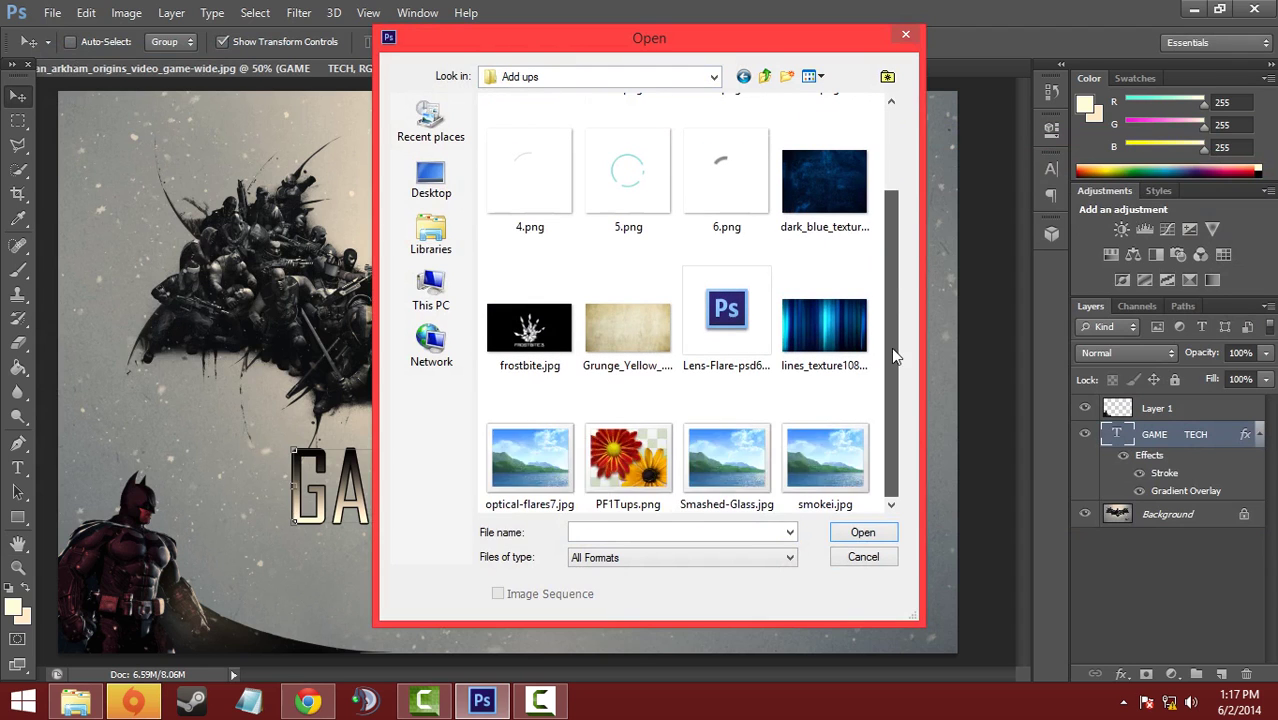
click(825, 450)
click(851, 538)
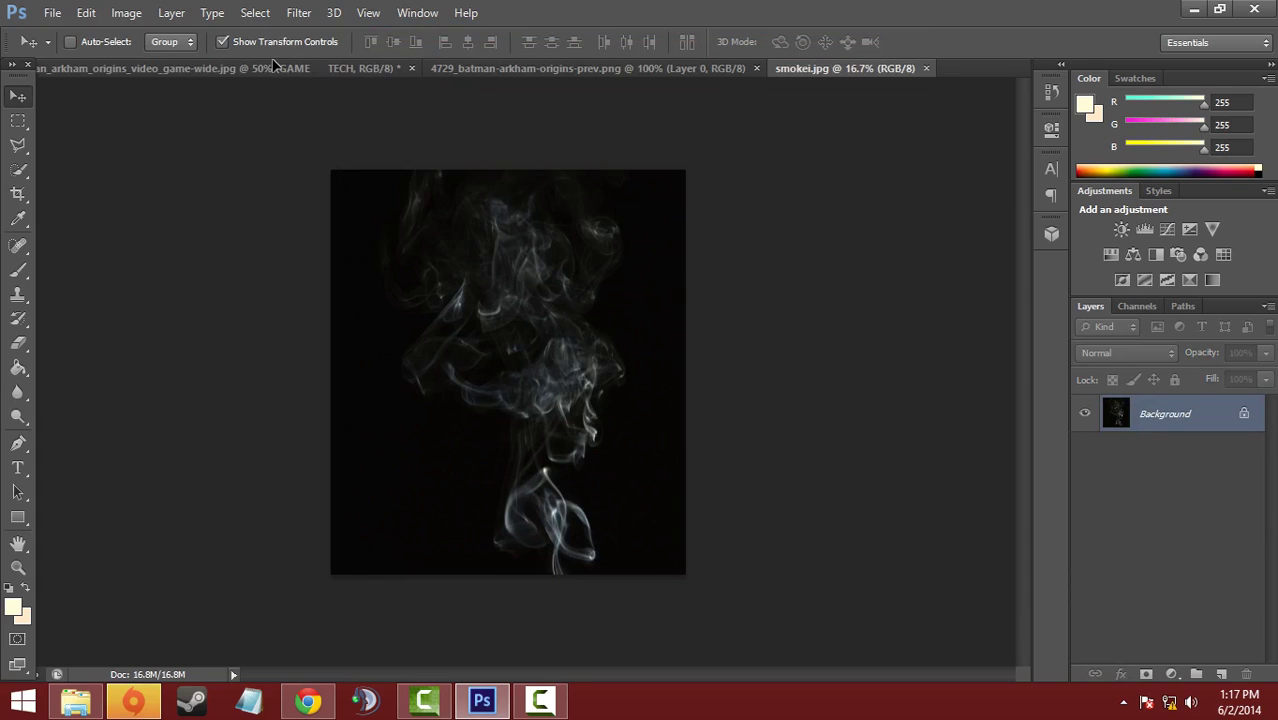
Drop the smoke into the wallpaper as Layer 2, scaled to about 30% and rotated -90°.
drag(265, 67, 623, 546)
key(ctrl+t)
drag(902, 278, 524, 444)
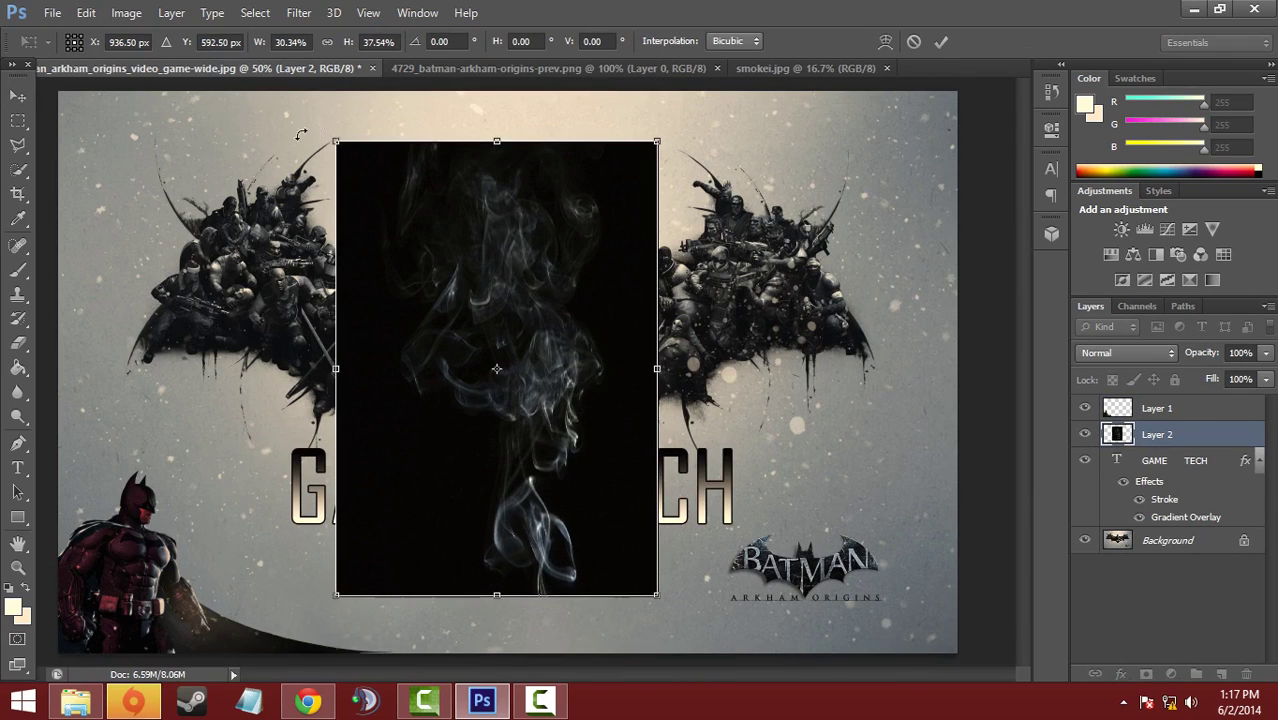
drag(176, 265, 267, 530)
click(7, 86)
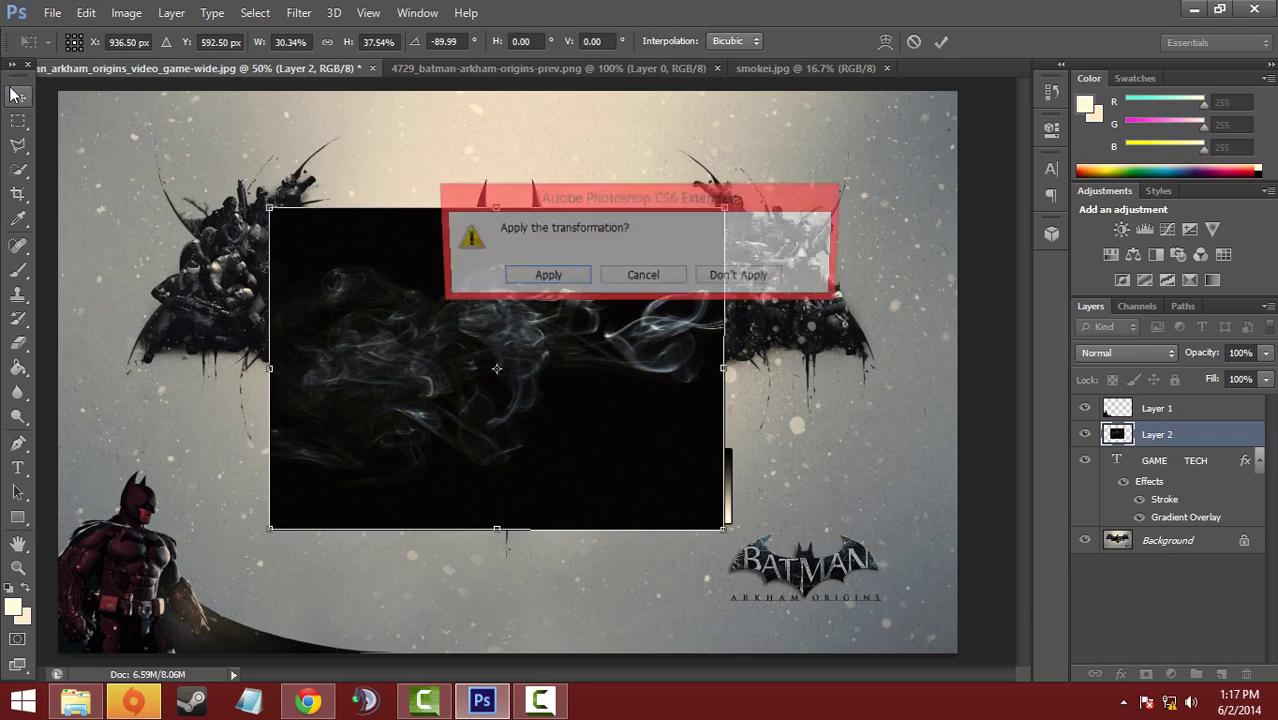
click(519, 276)
mouse_move(510, 258)
mouse_down()
mouse_move(526, 428)
mouse_move(516, 247)
mouse_up()
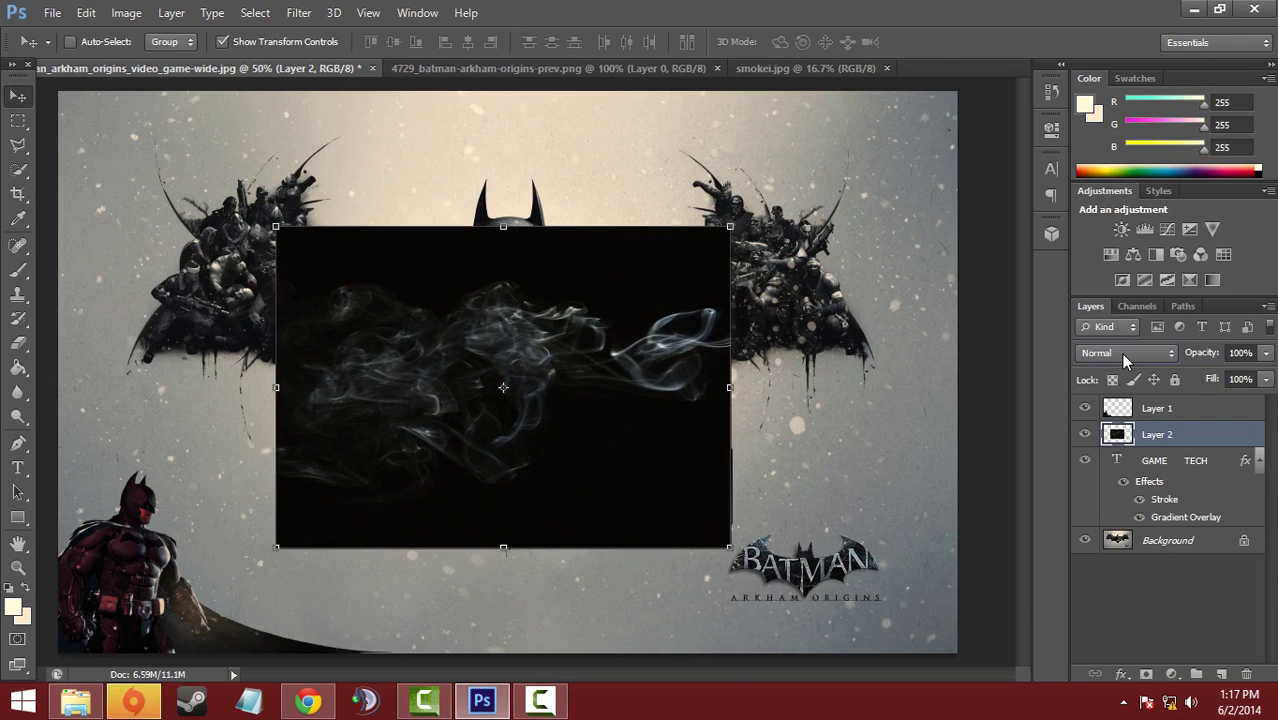
Set the smoke to Linear Dodge (Add), squash it to about 58% height, and stack it under GAME TECH.
click(1121, 353)
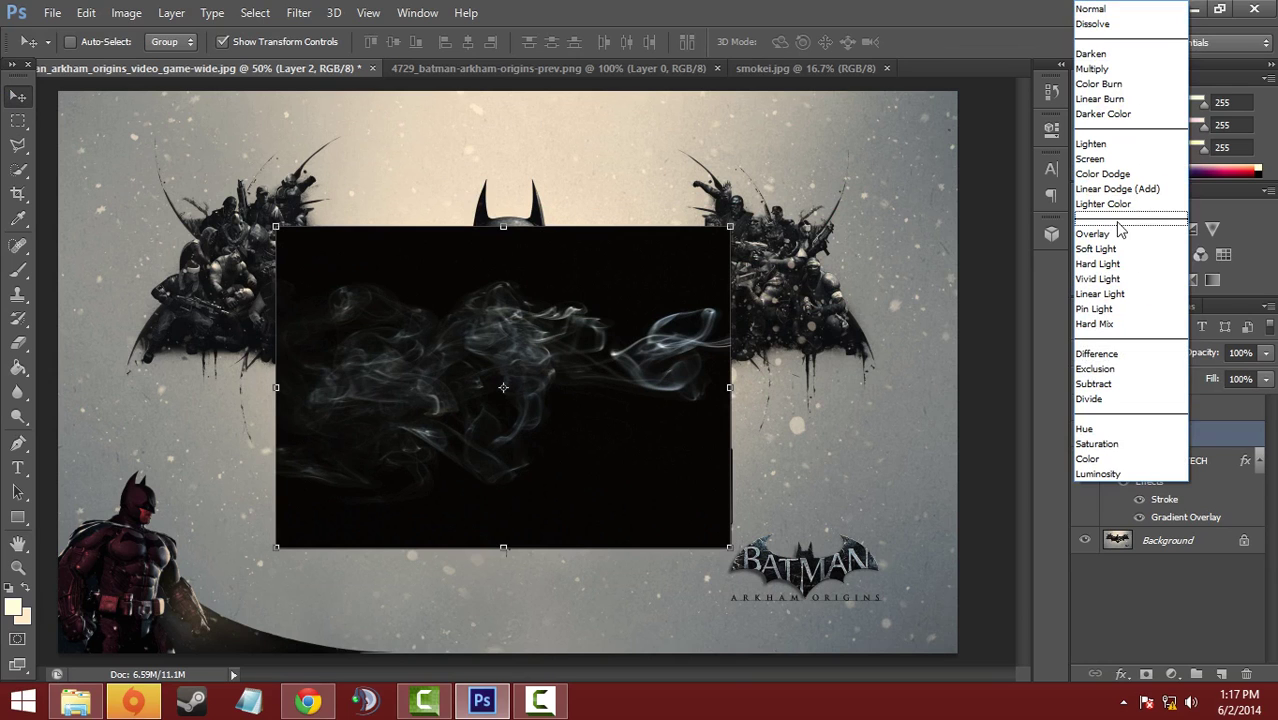
click(1125, 189)
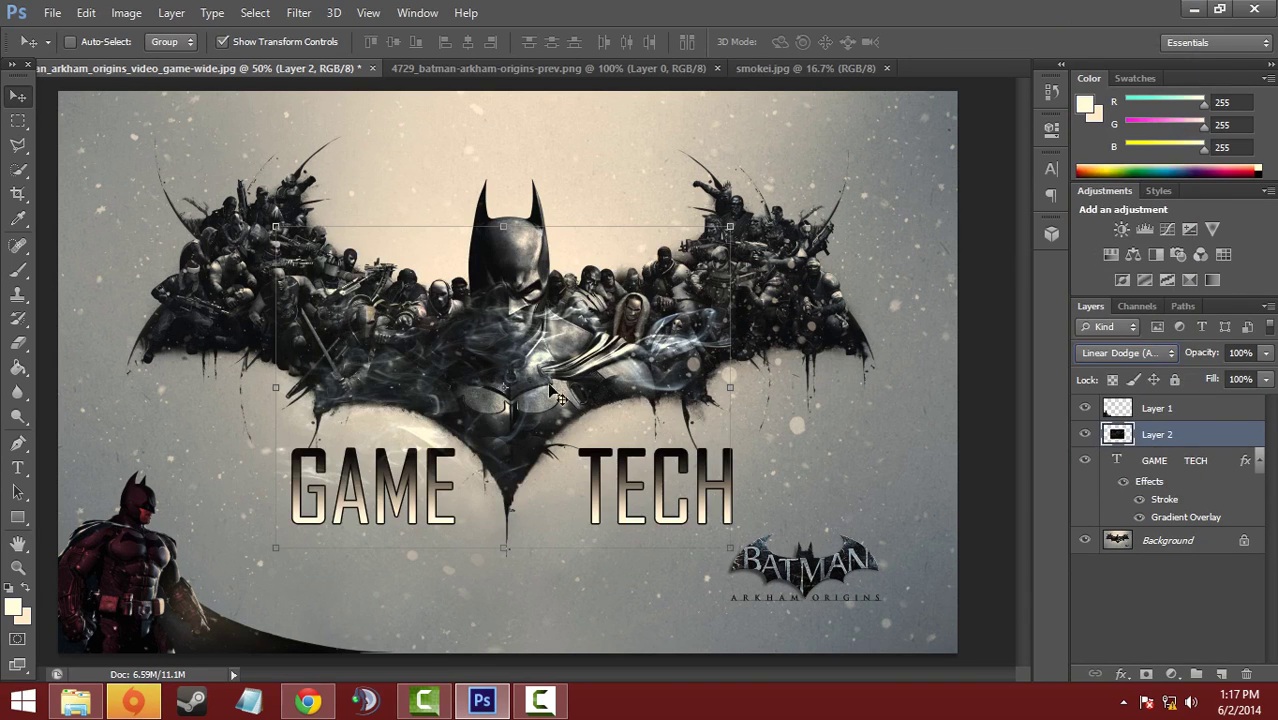
drag(551, 388, 612, 368)
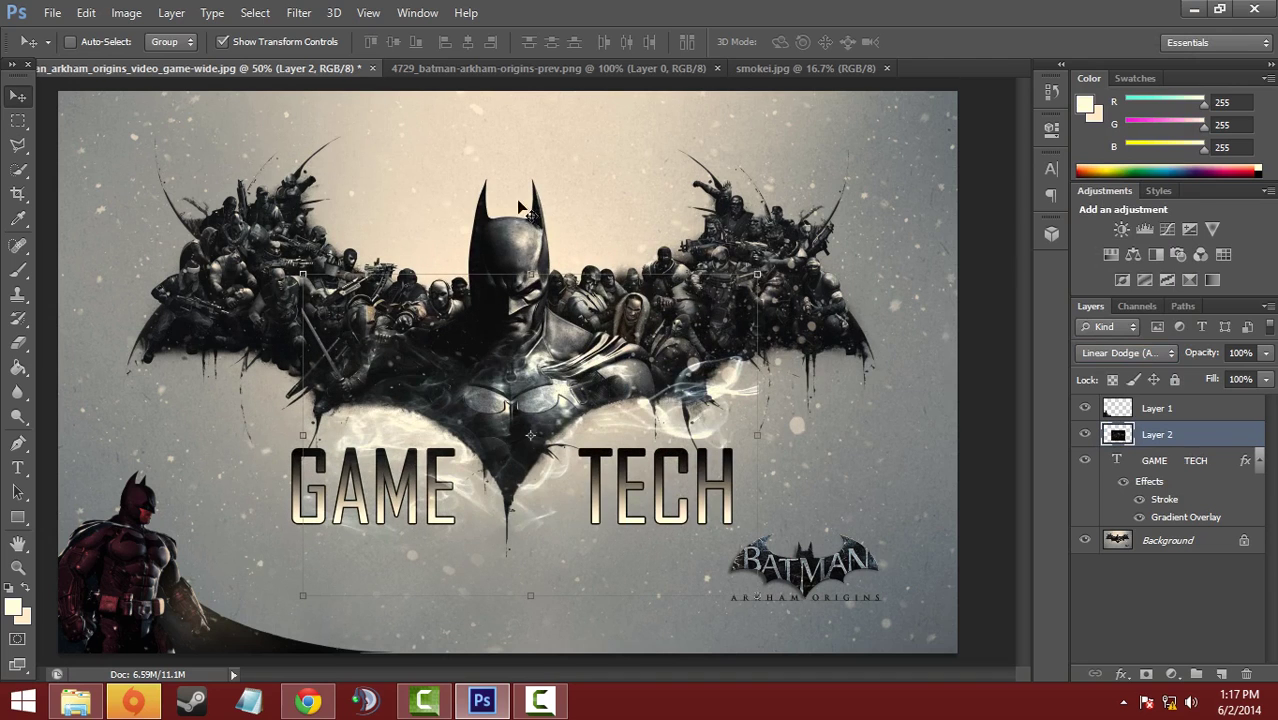
drag(530, 268, 537, 405)
mouse_move(606, 524)
mouse_down()
mouse_move(559, 519)
mouse_move(587, 508)
mouse_up()
click(18, 92)
key(Return)
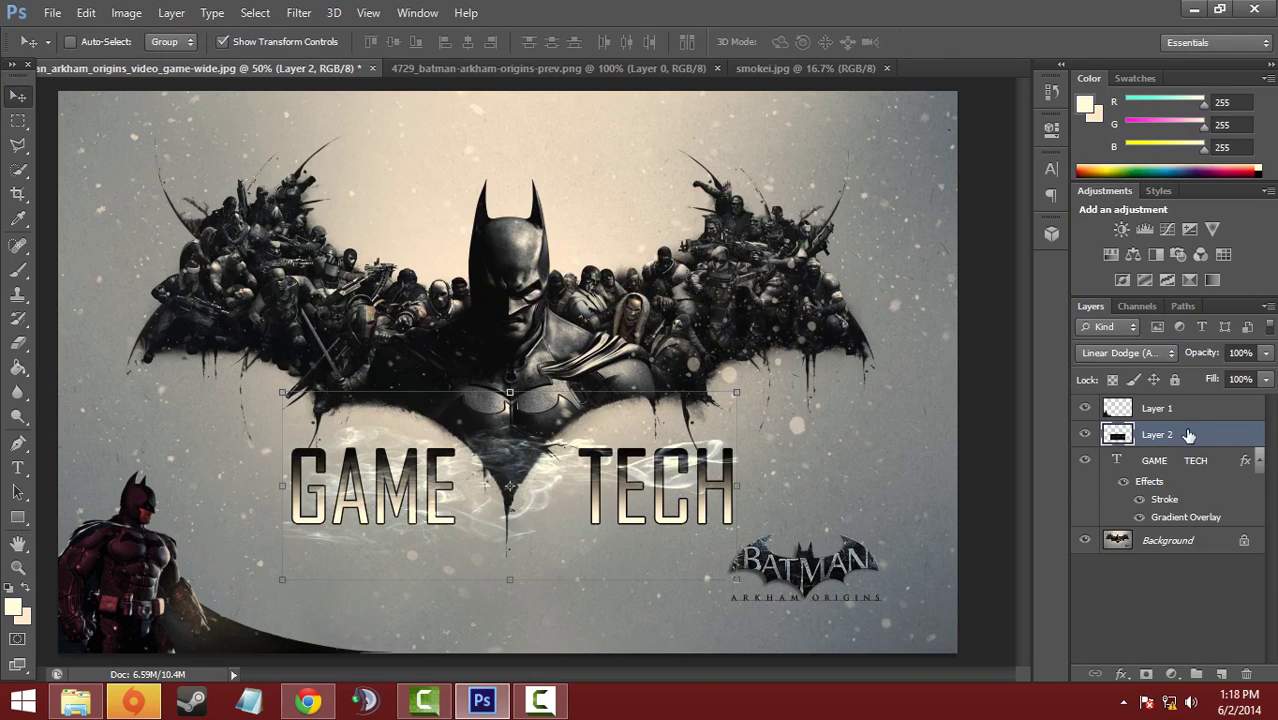
drag(1185, 437, 1180, 526)
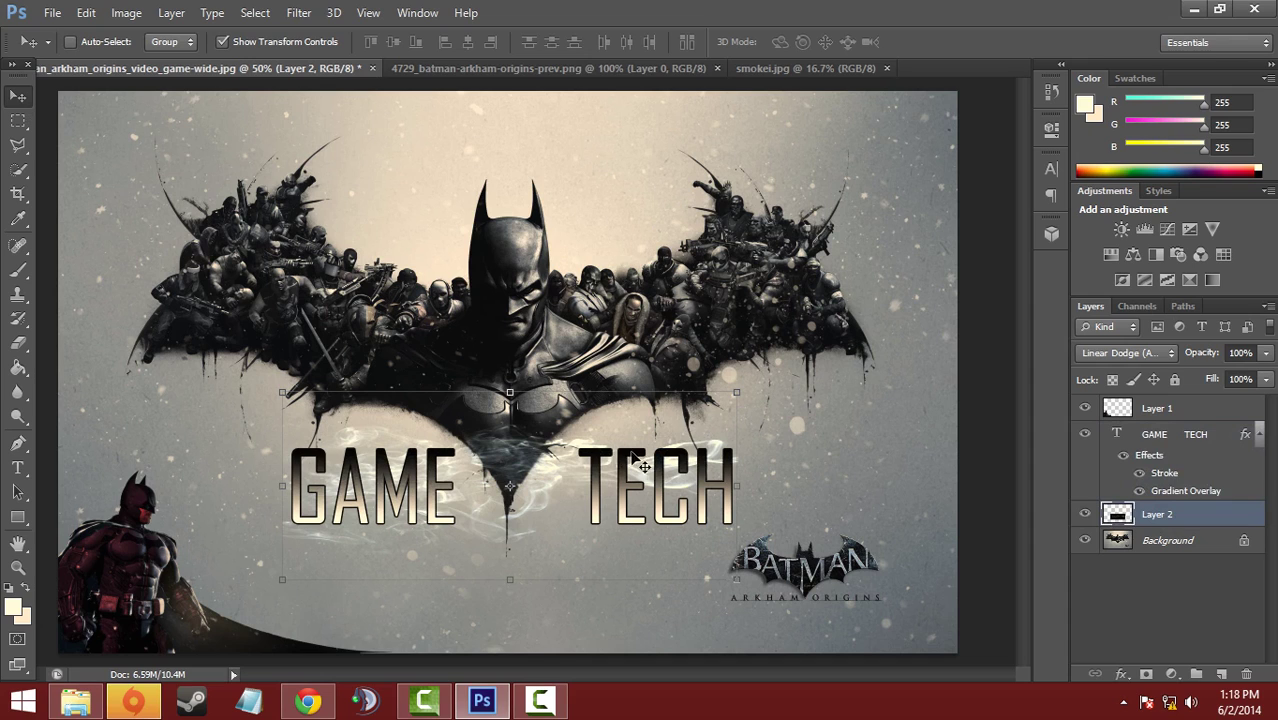
Lower Layer 2's smoke under the title, squash it to about 90% height, and apply the transform.
drag(643, 466, 590, 490)
drag(588, 488, 588, 490)
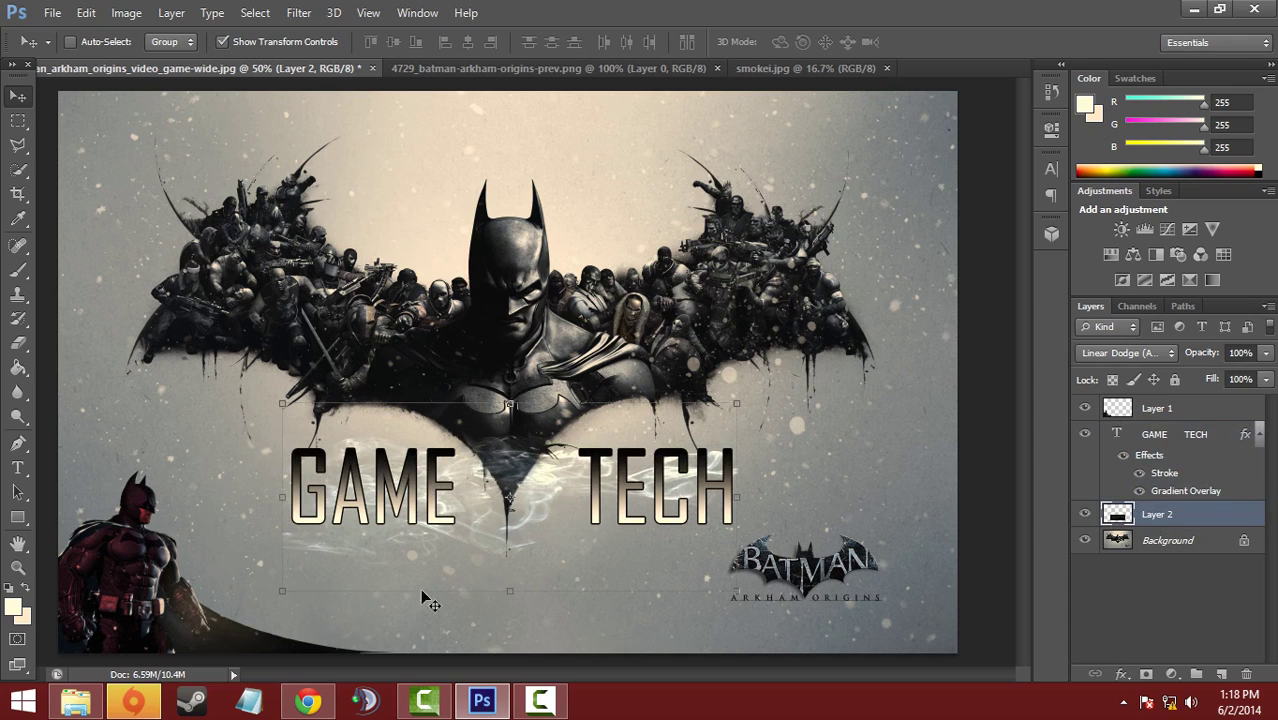
mouse_move(511, 593)
mouse_down()
mouse_move(511, 532)
mouse_move(511, 571)
mouse_up()
drag(575, 521, 573, 535)
click(18, 95)
key(Return)
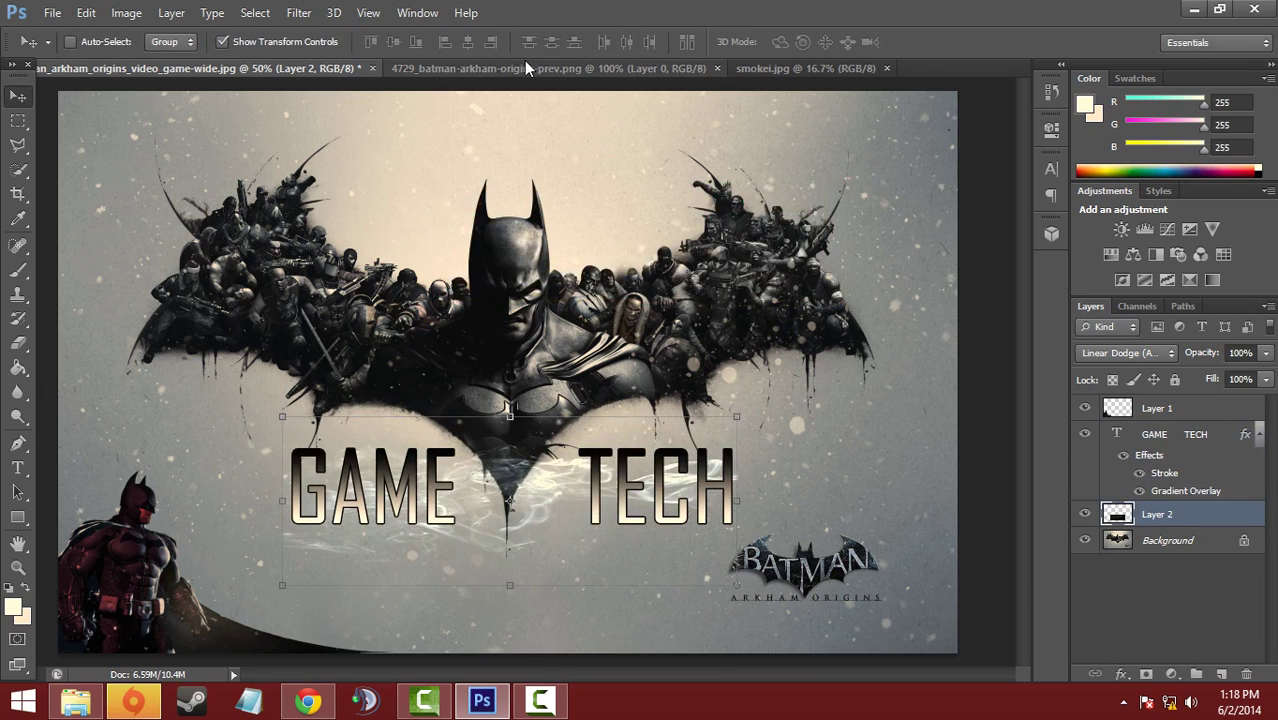
Close the Batman render png and smokei.jpg documents, leaving only the wallpaper, and select the Brush Tool.
click(537, 68)
click(714, 68)
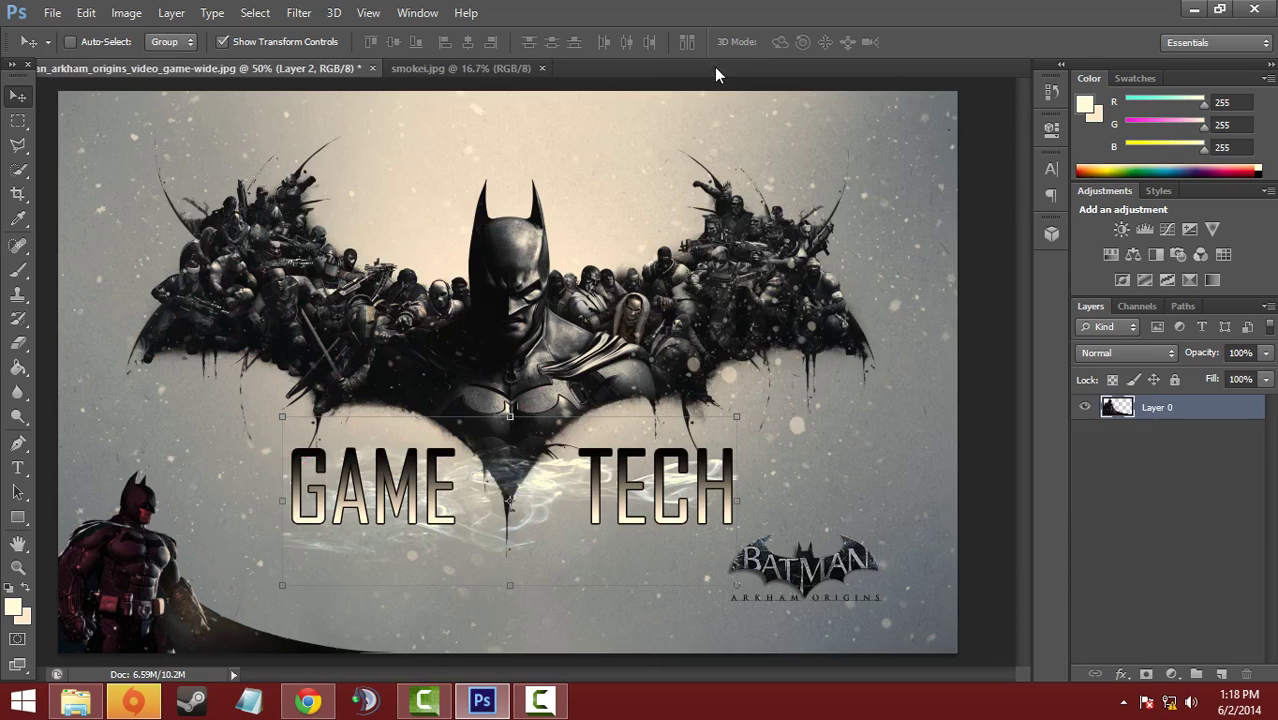
click(528, 67)
click(543, 68)
click(12, 275)
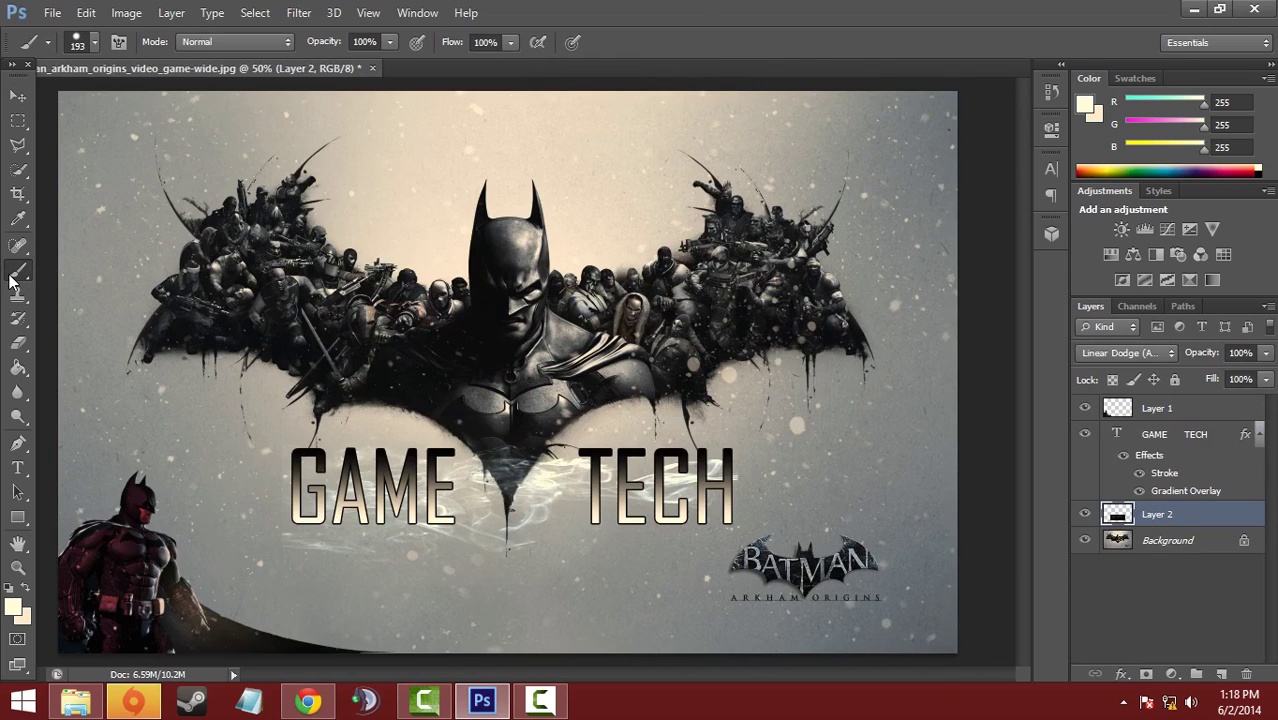